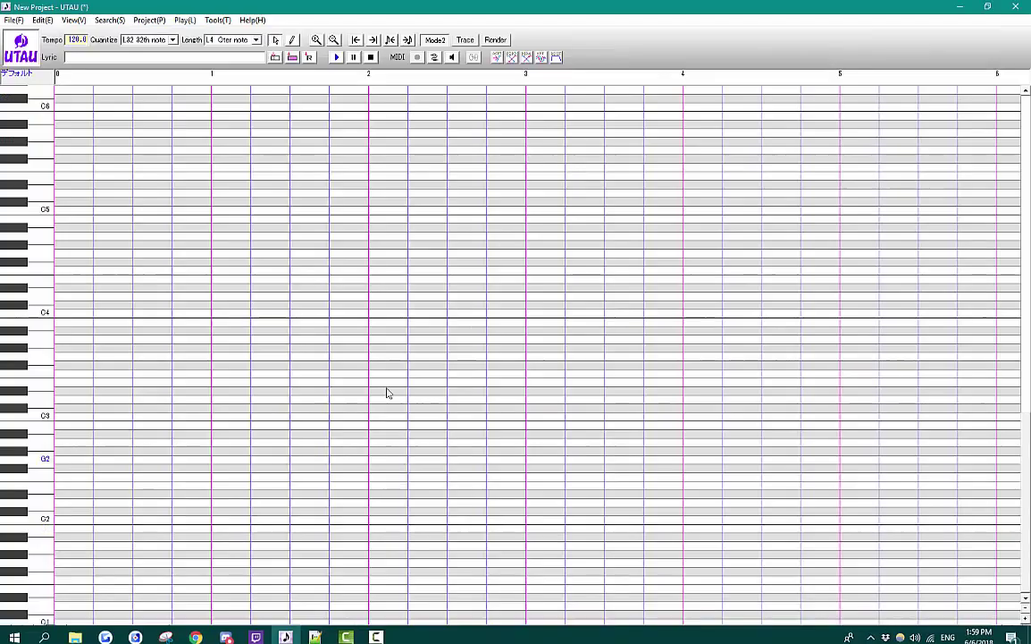
Set the project's voice bank to the Sample VB folder in Project Property
click(145, 19)
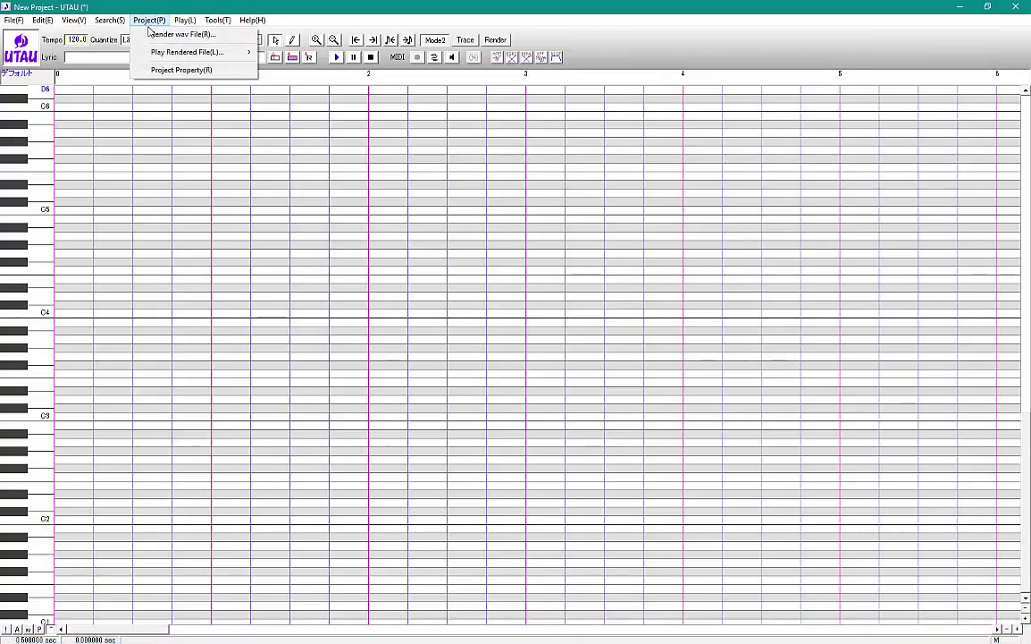
click(170, 68)
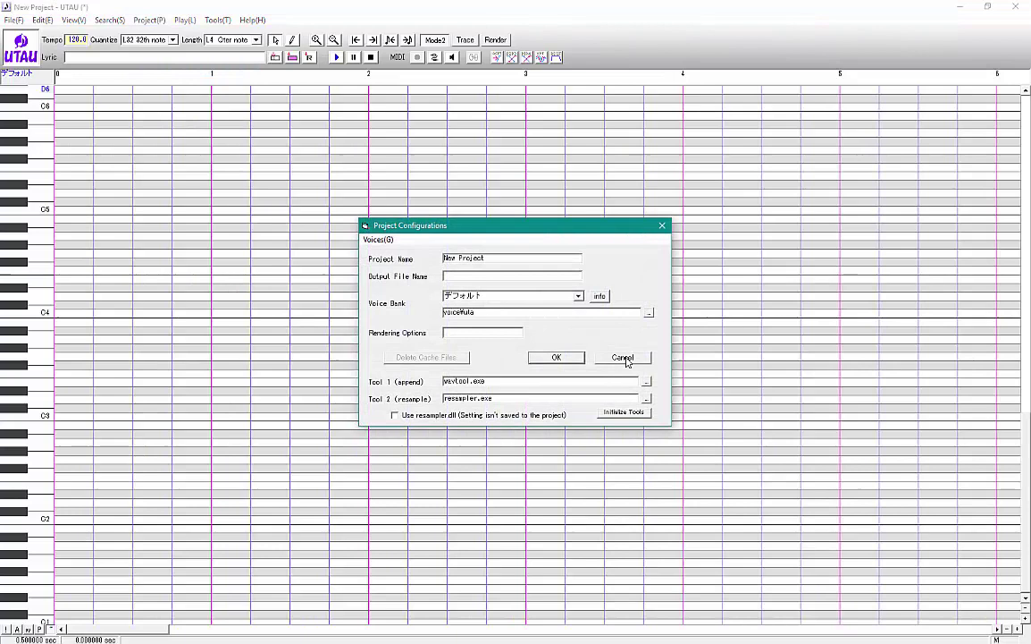
click(649, 312)
scroll(504, 272, down, 10)
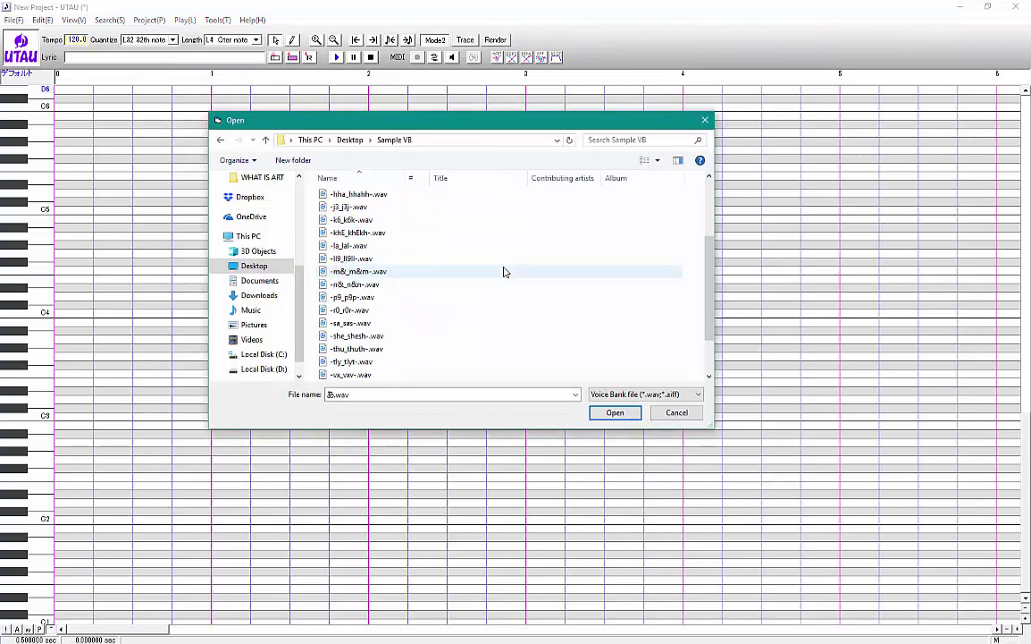
scroll(503, 271, up, 10)
scroll(503, 270, down, 4)
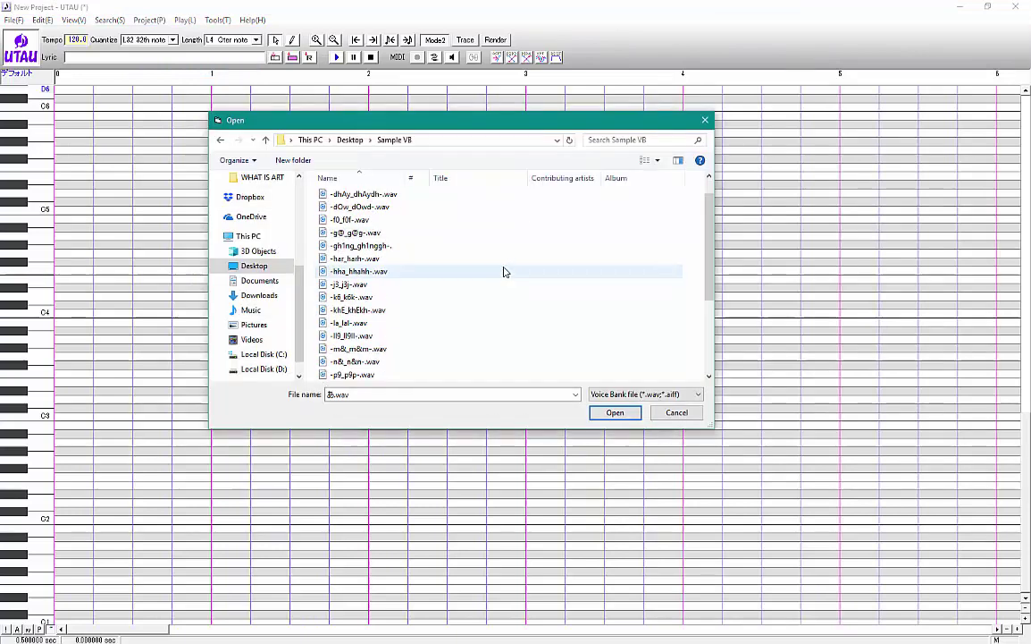
scroll(503, 270, up, 4)
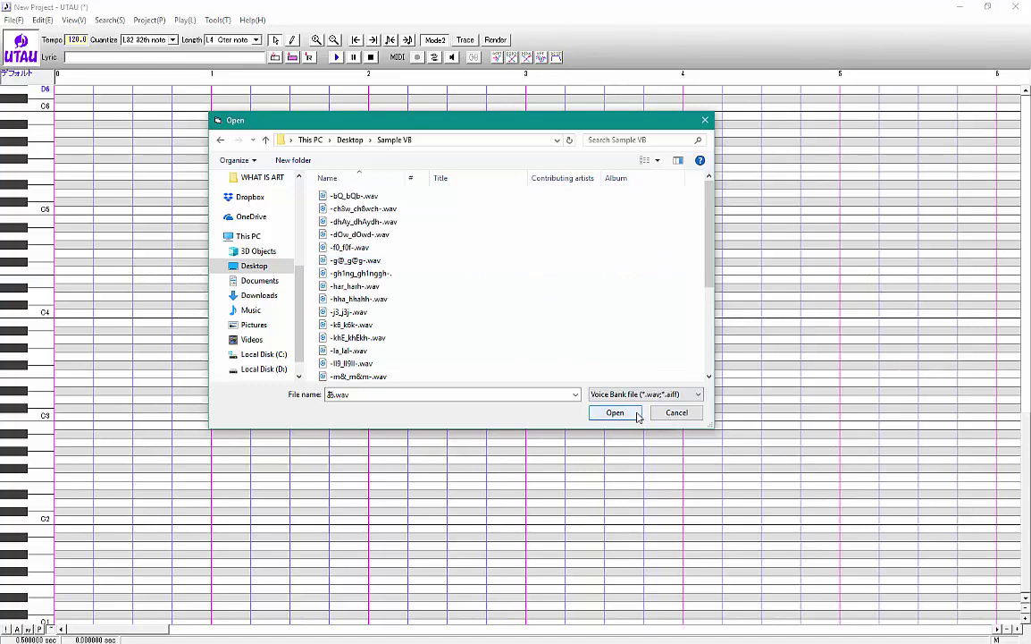
click(615, 413)
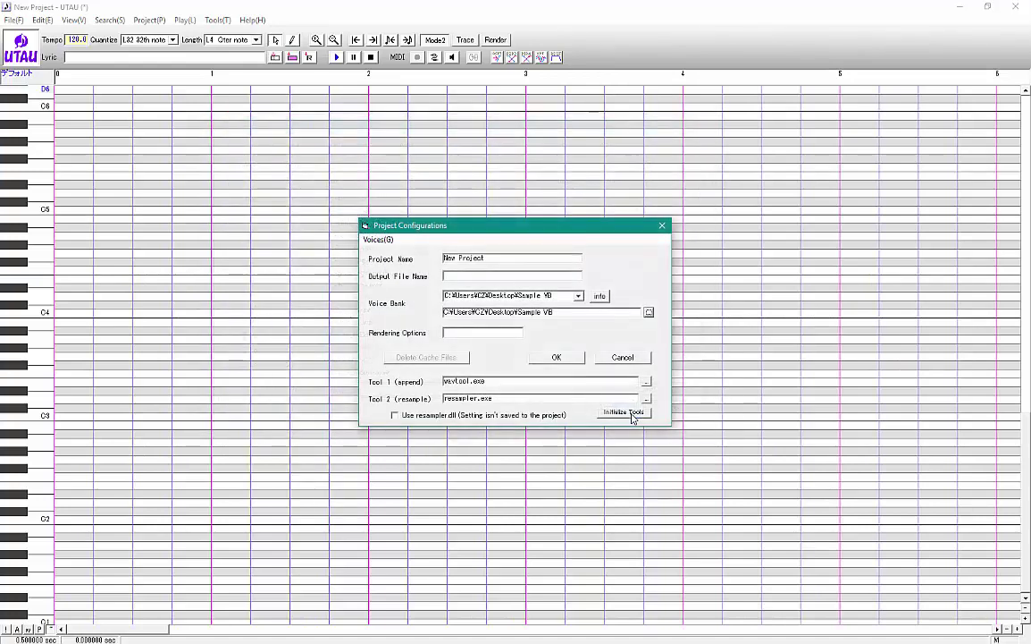
click(556, 357)
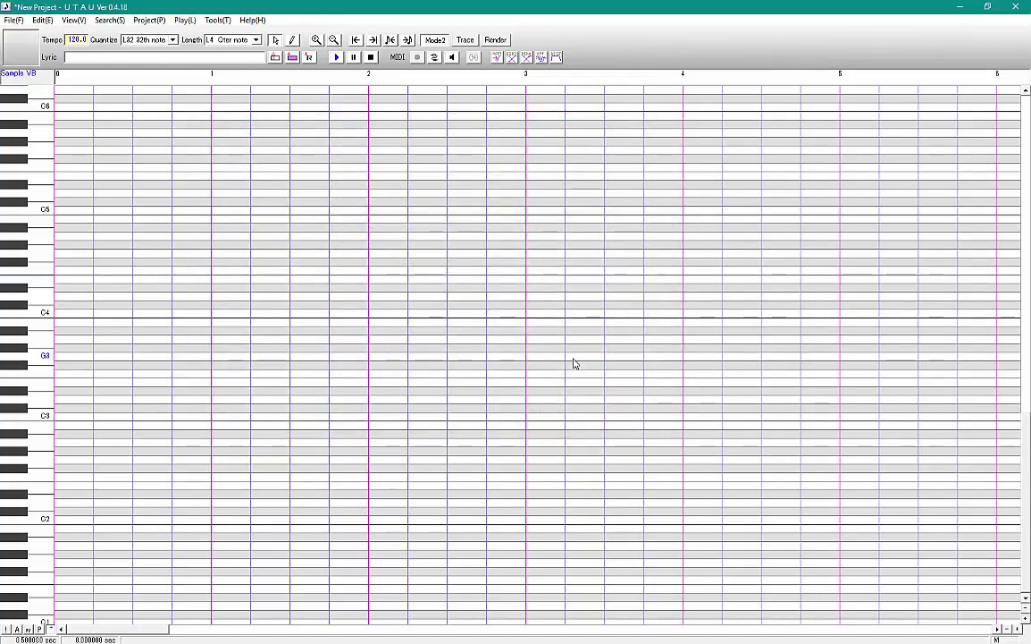
Check the Sample VB voice configuration list and close it without changes
click(215, 20)
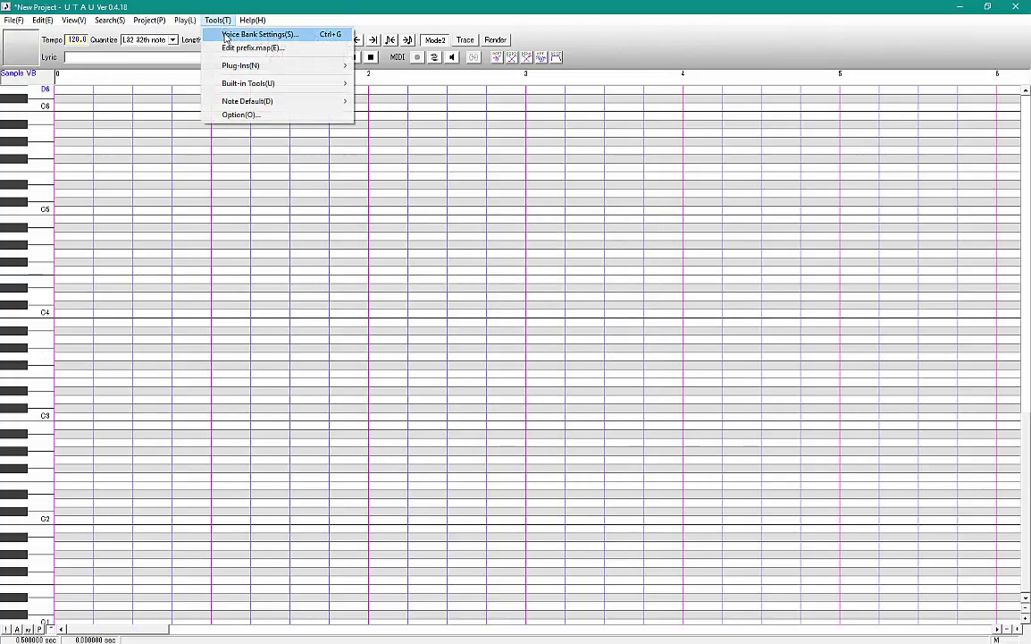
click(226, 36)
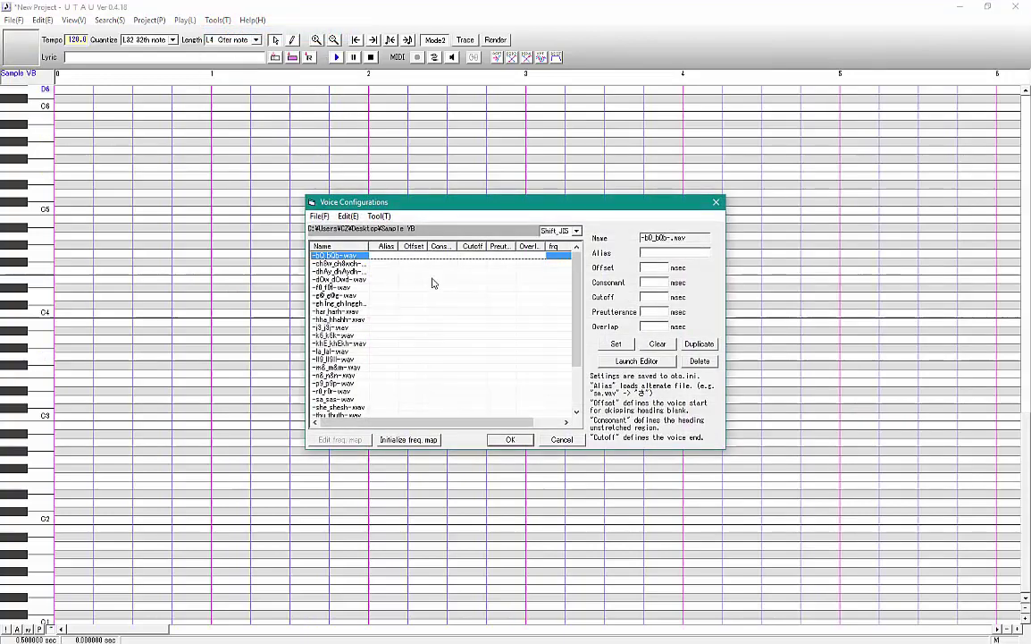
scroll(448, 313, down, 5)
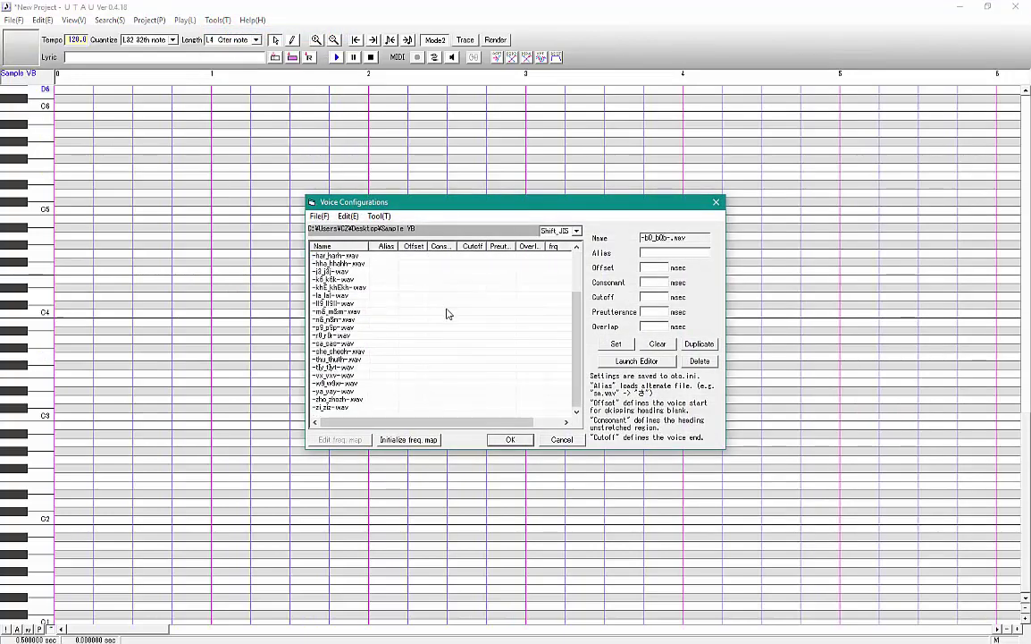
click(517, 440)
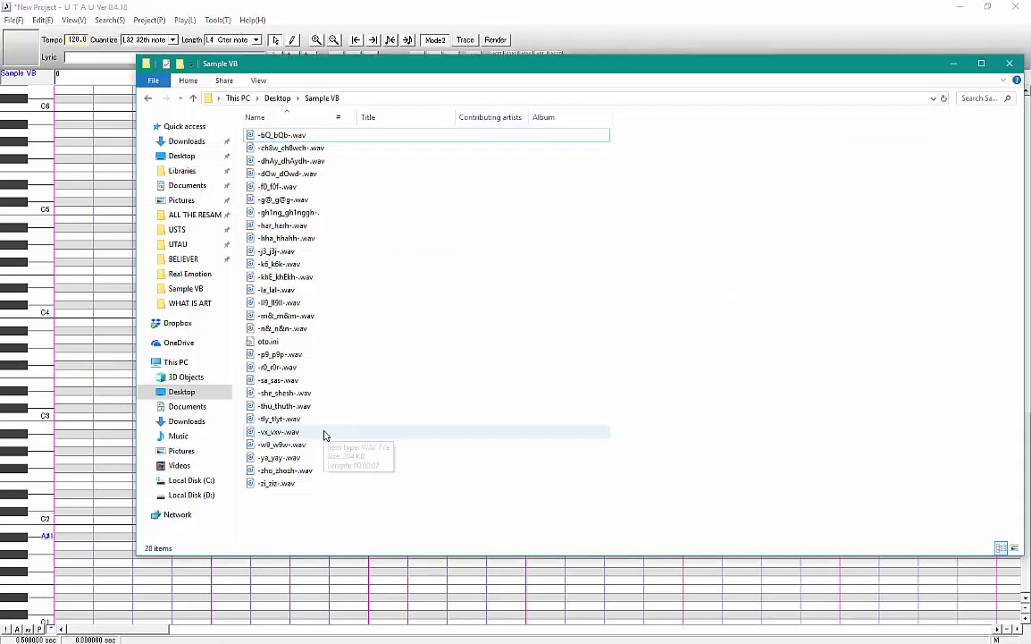
Open oto.ini in Notepad and copy all of its entries
double_click(268, 341)
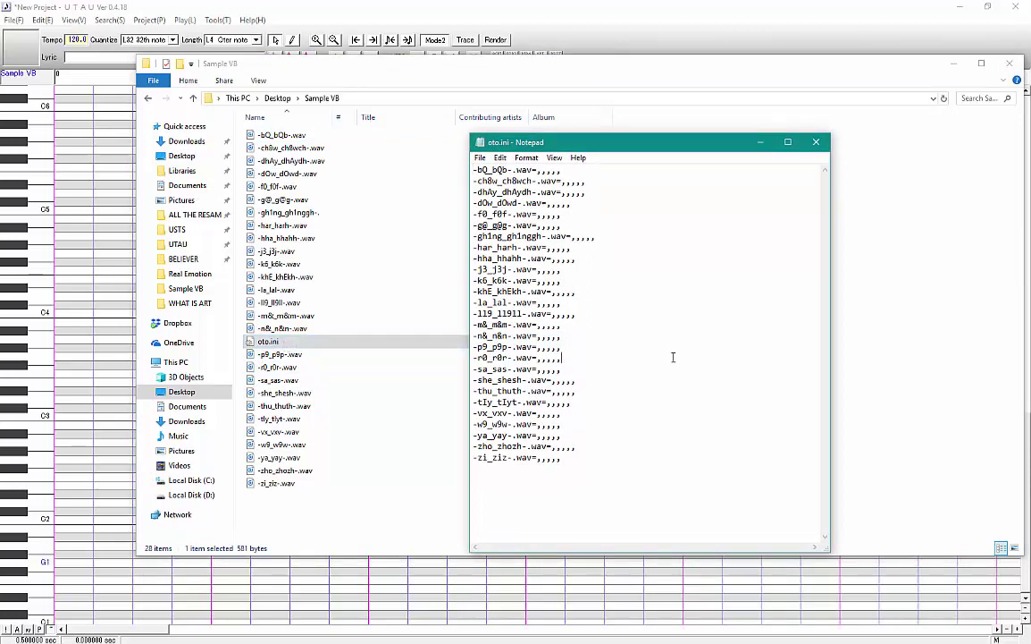
click(547, 510)
drag(595, 471, 394, 161)
right_click(511, 275)
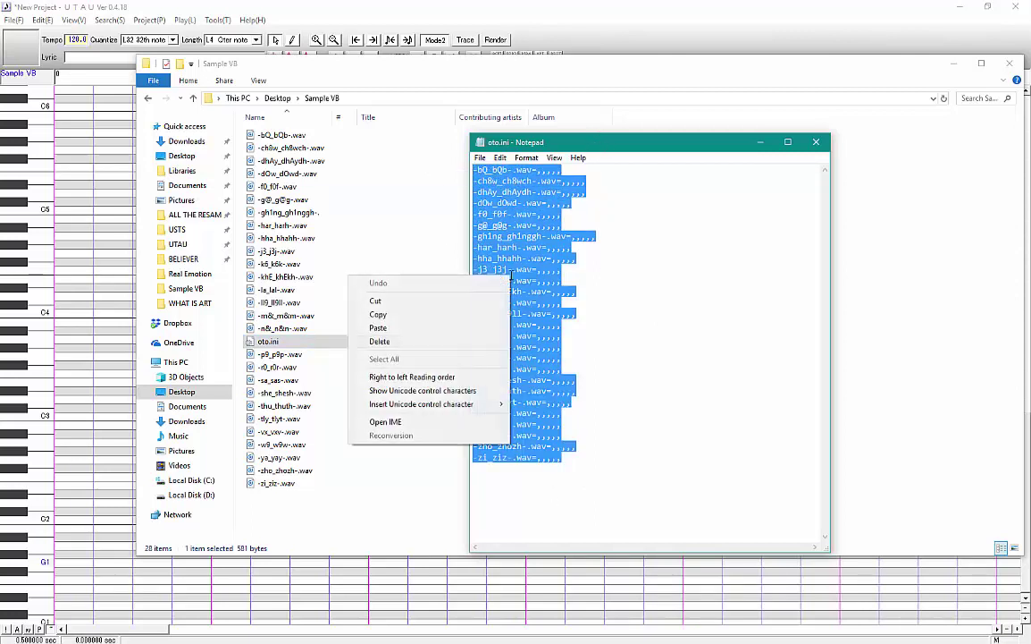
click(456, 320)
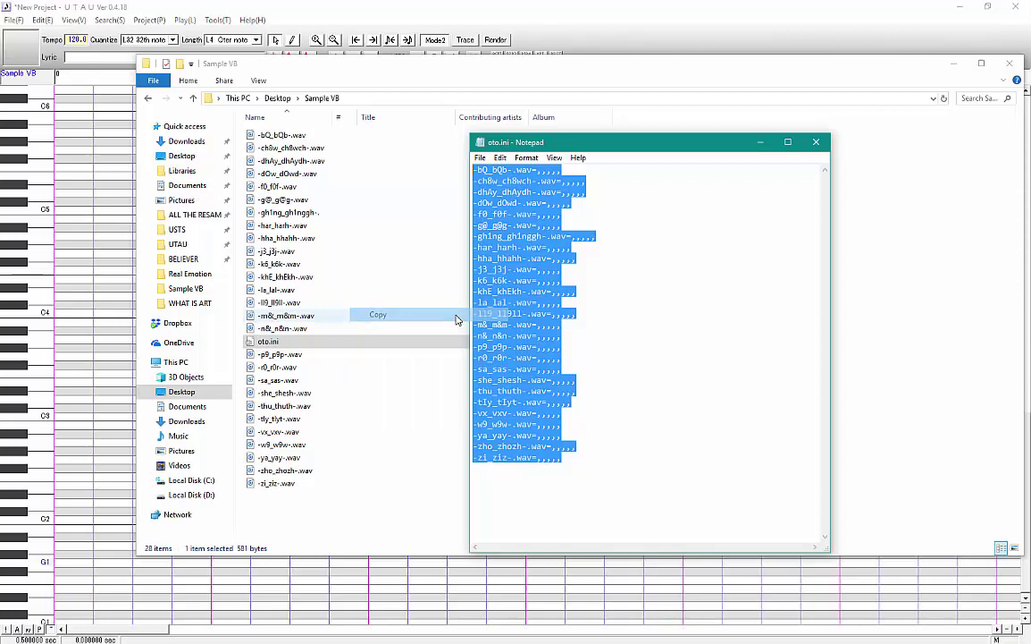
Paste two more copies of the entries on a new line after the last entry
click(590, 453)
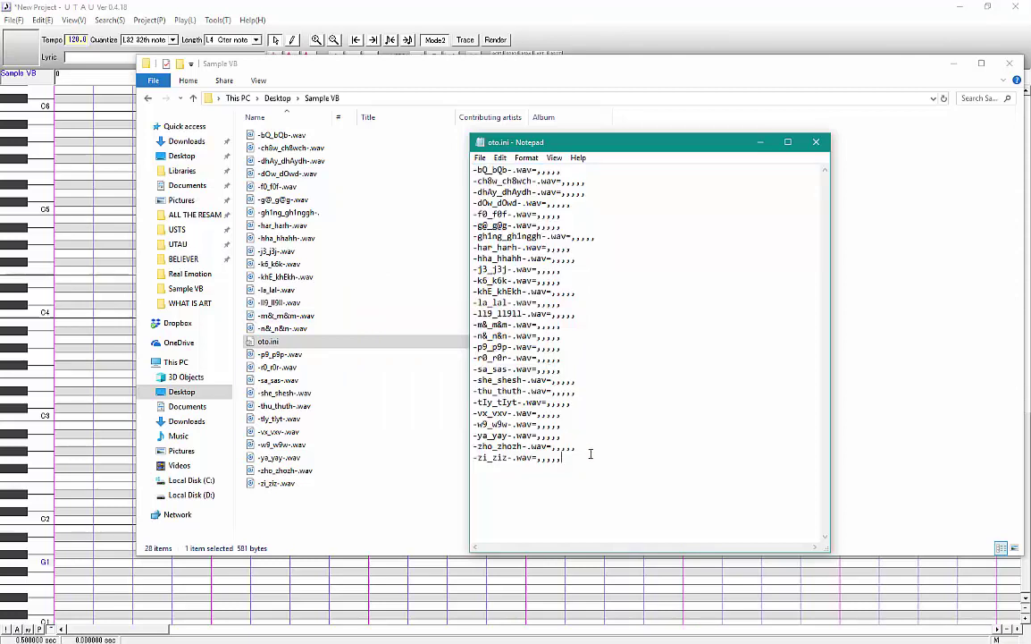
key(Return)
key(ctrl+v)
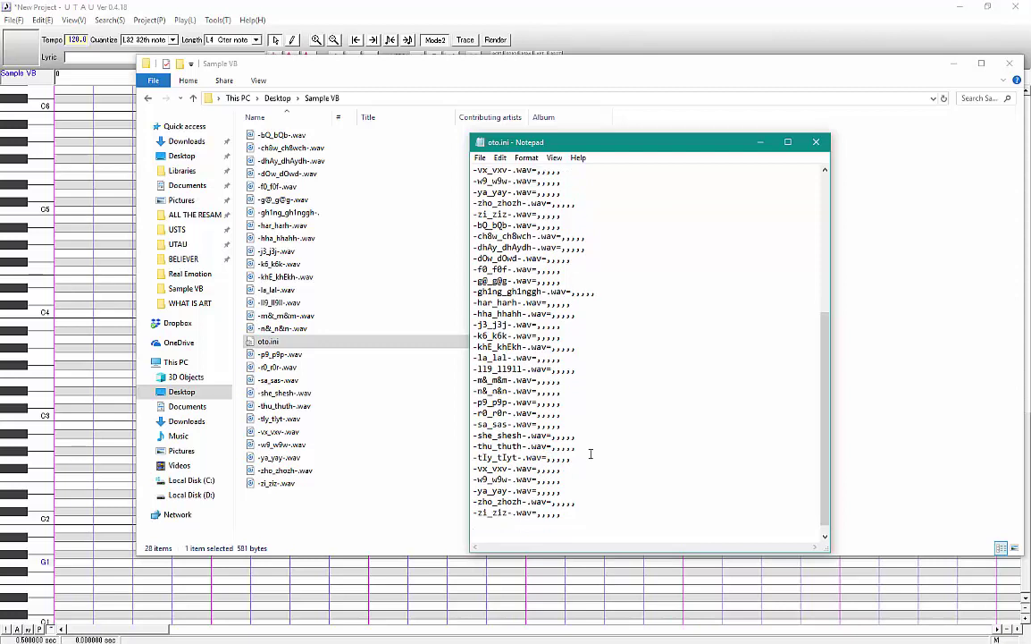
key(ctrl+v)
key(ctrl+v)
key(ctrl+v)
key(ctrl+v)
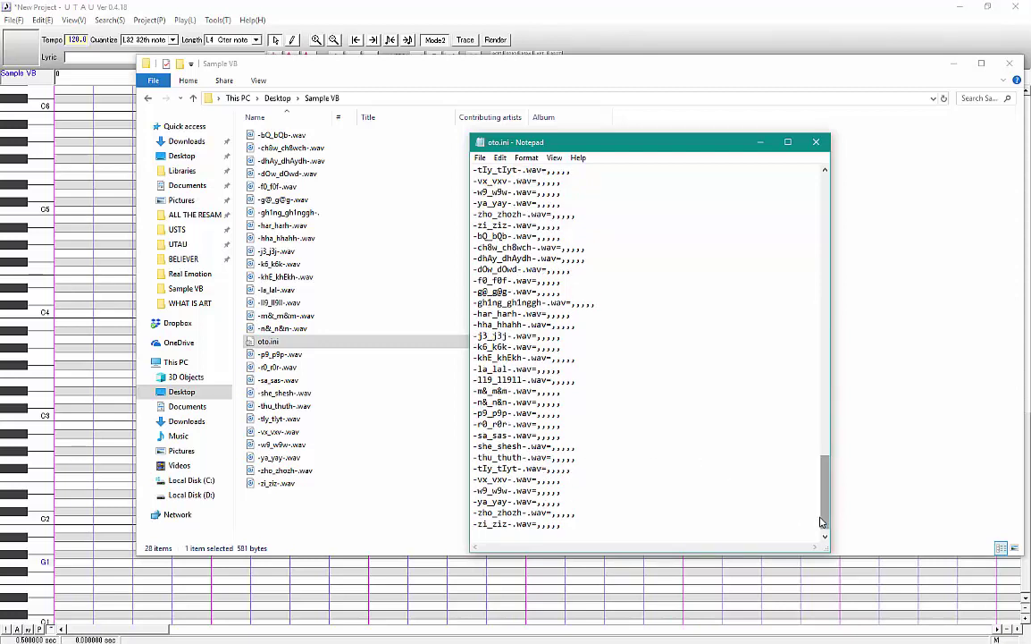
Save the edited oto.ini and close Notepad
scroll(799, 456, up, 20)
scroll(786, 349, up, 15)
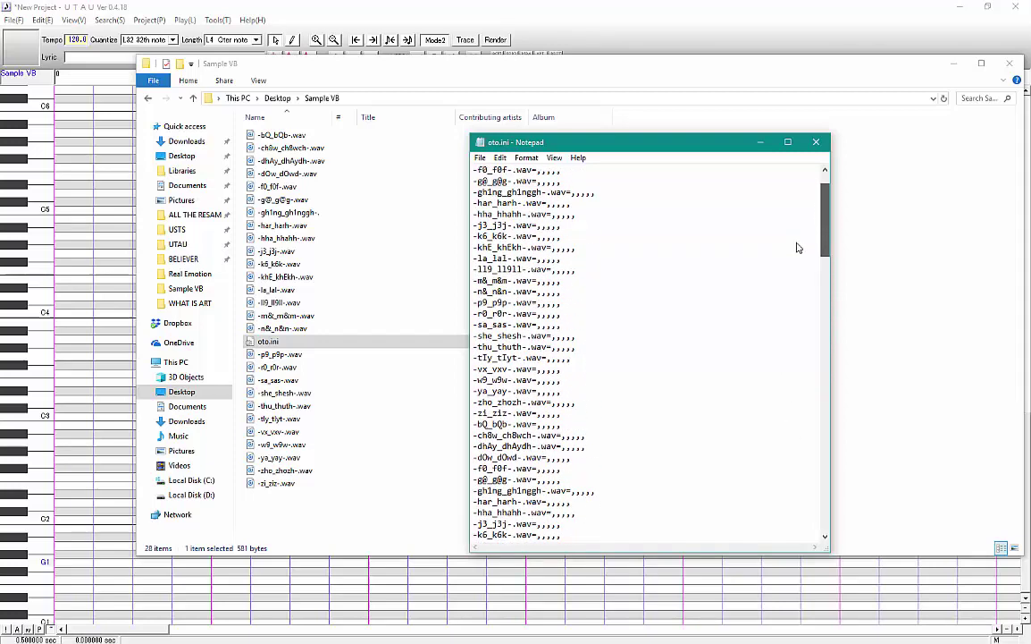
click(480, 158)
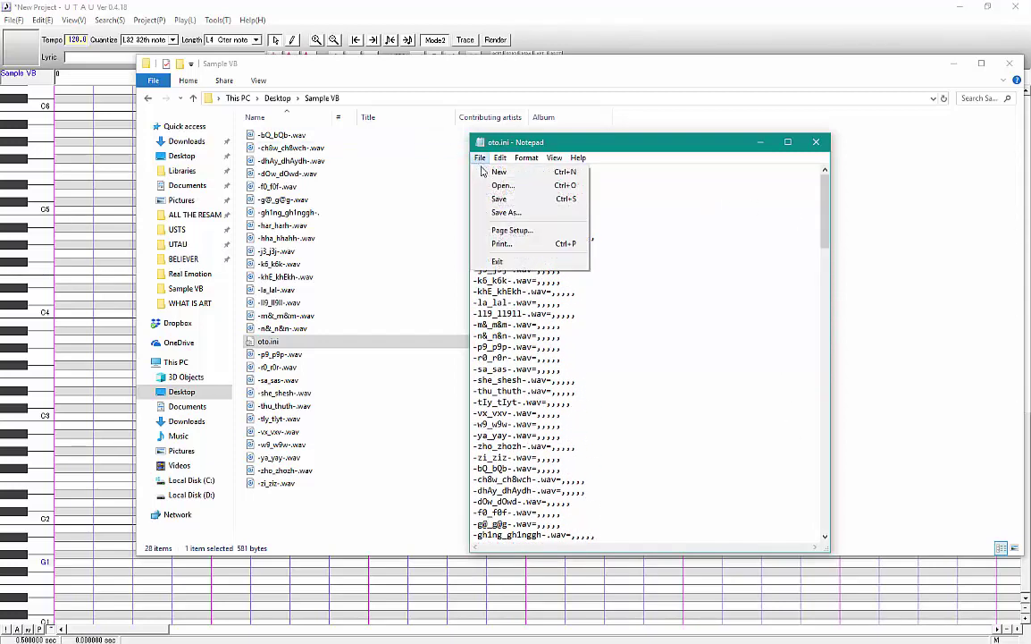
click(545, 200)
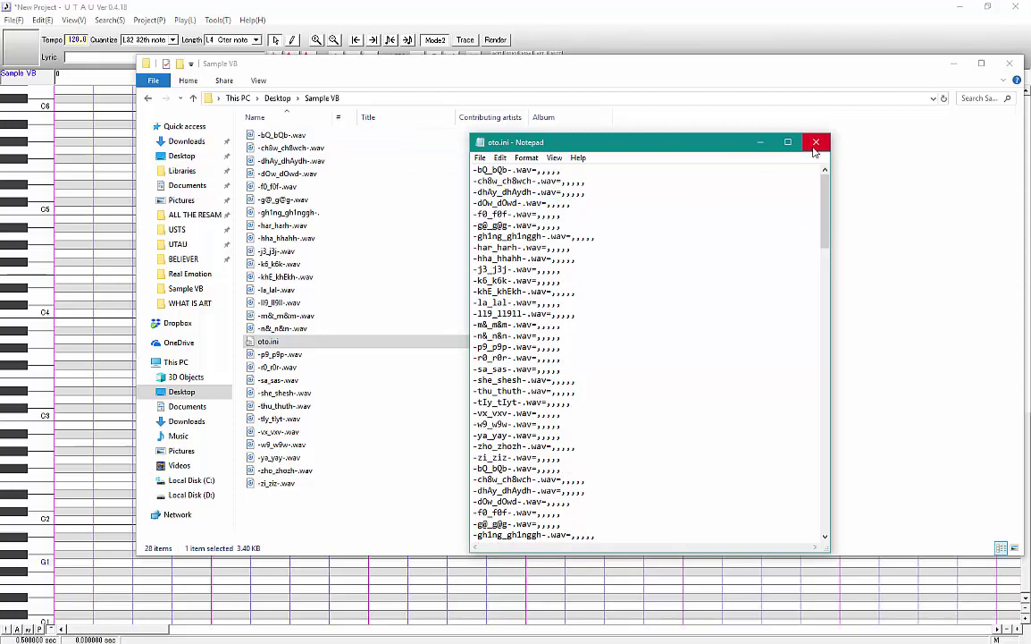
click(815, 141)
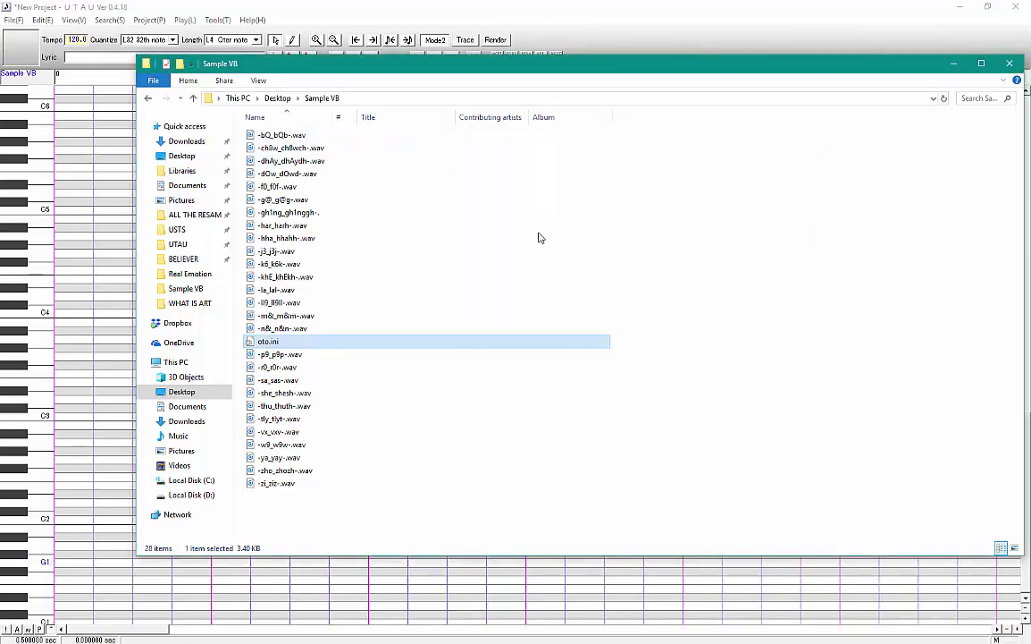
Reload the Sample VB voice configurations from the folder in Voice Bank Settings
key(alt+Tab)
click(215, 20)
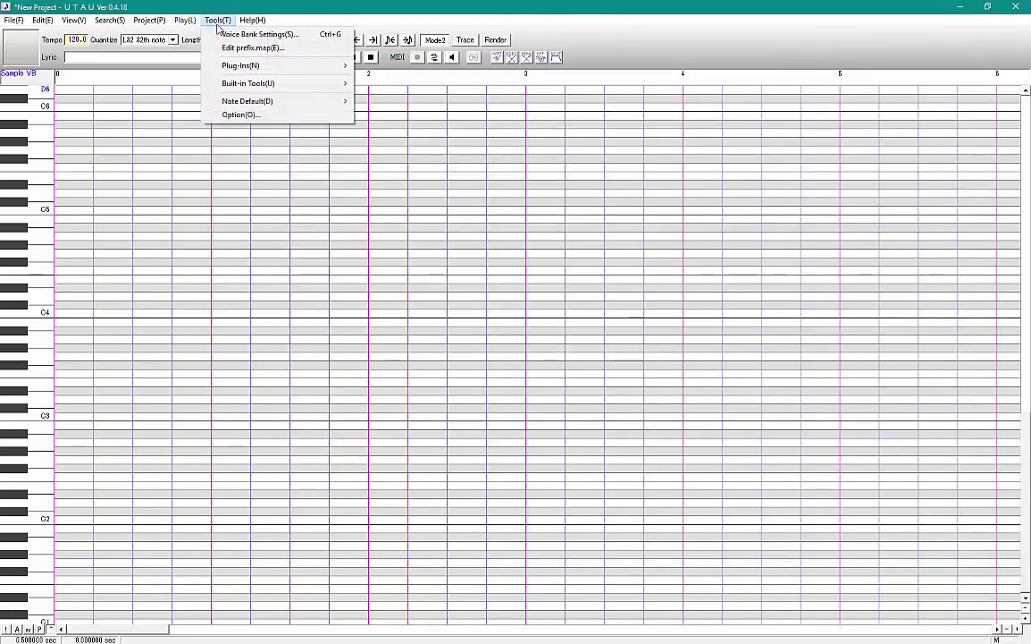
click(208, 34)
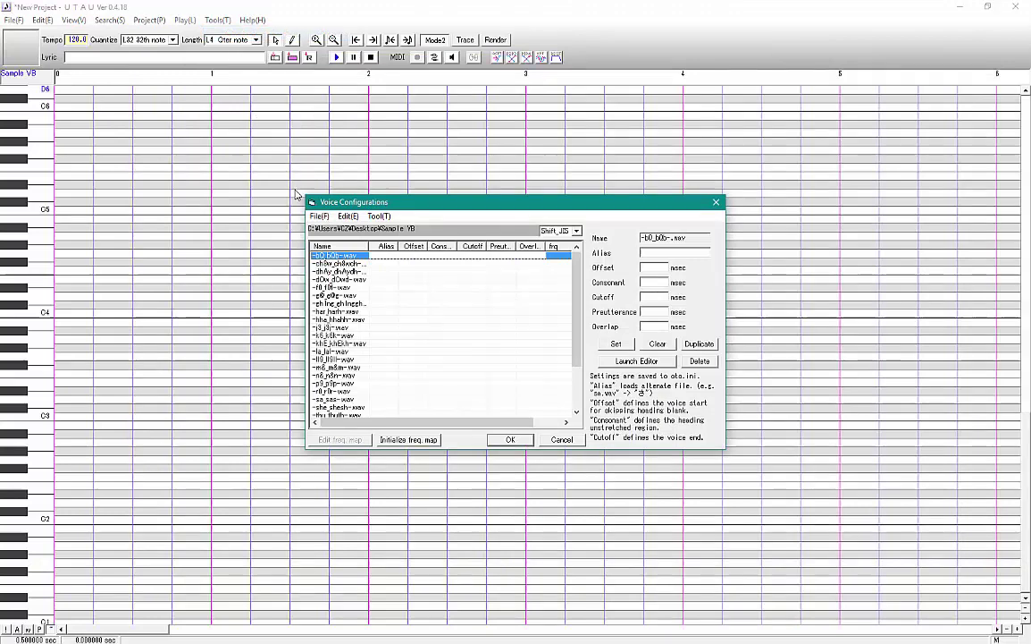
click(320, 216)
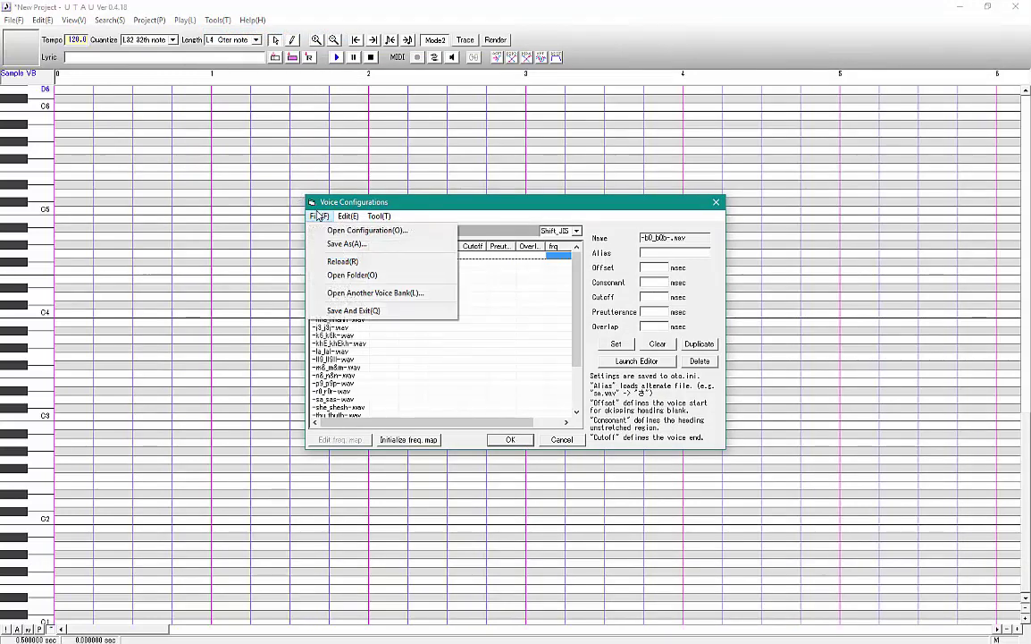
click(343, 261)
click(556, 382)
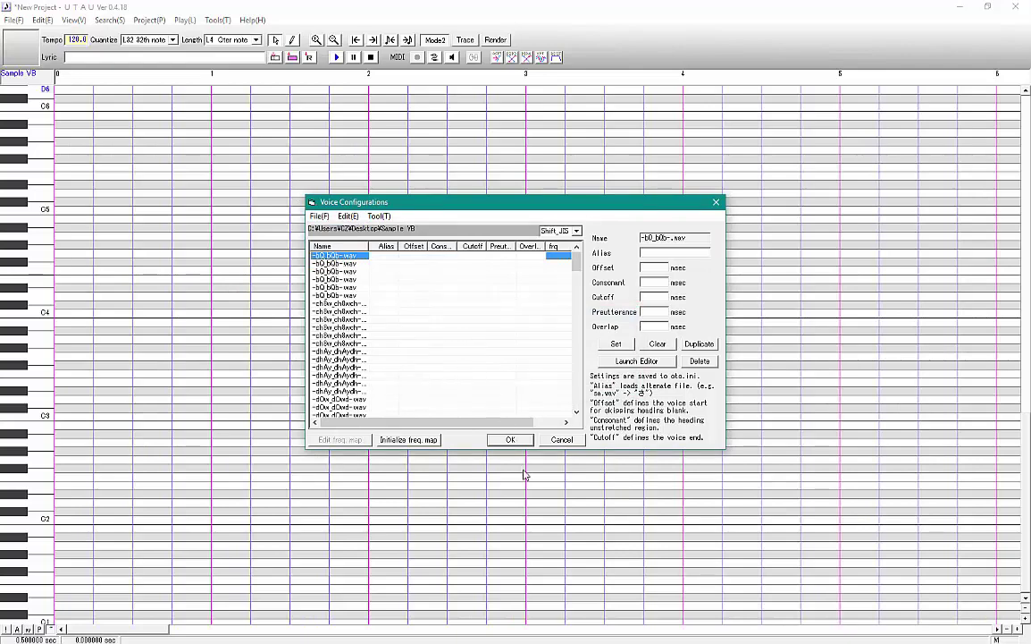
click(508, 439)
key(alt+Tab)
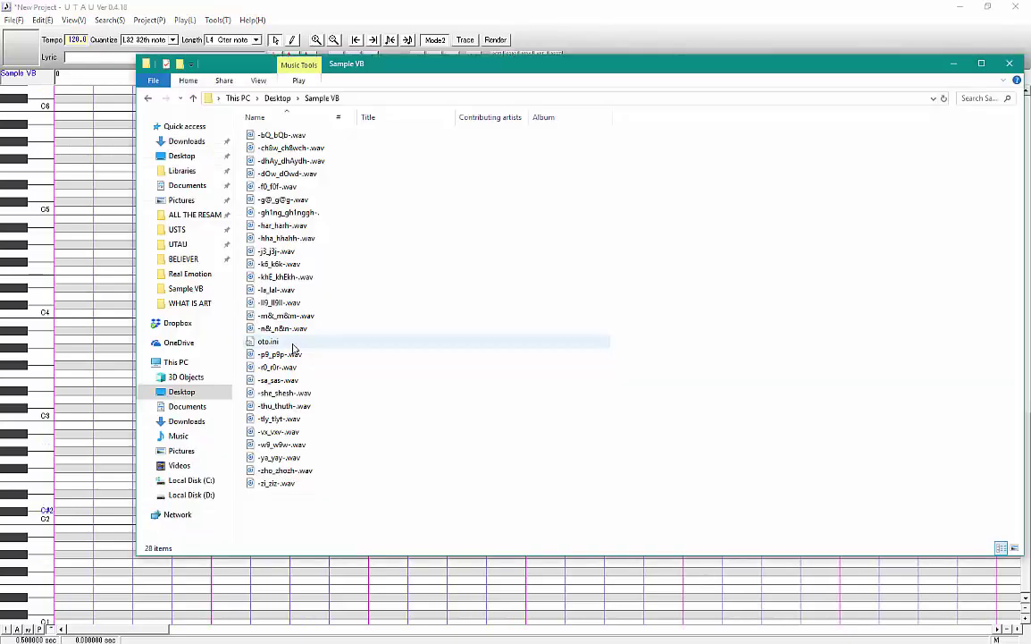
double_click(290, 343)
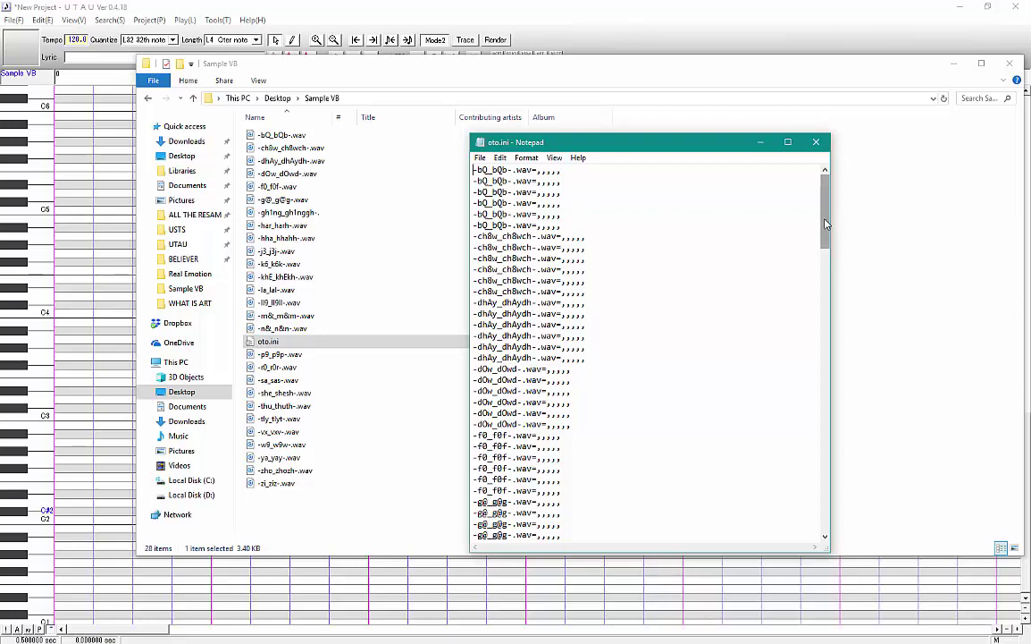
mouse_move(826, 221)
mouse_down()
mouse_move(834, 458)
mouse_move(850, 520)
mouse_move(813, 207)
mouse_up()
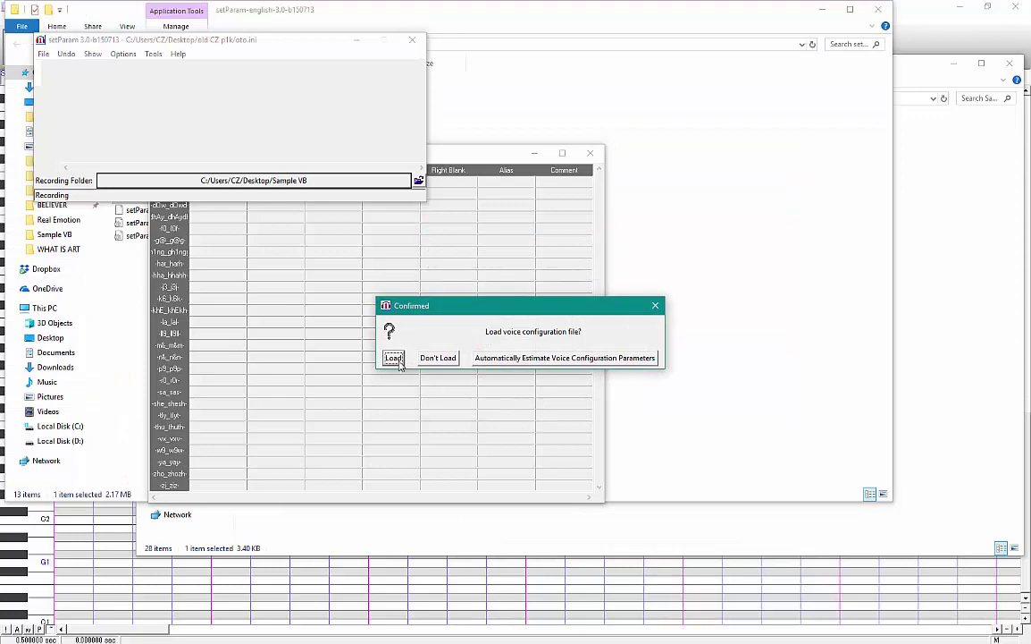
Load Sample VB's oto.ini and paste timing values and aliases -C, C, _V, V_, V_, C- into rows 1–6
click(395, 359)
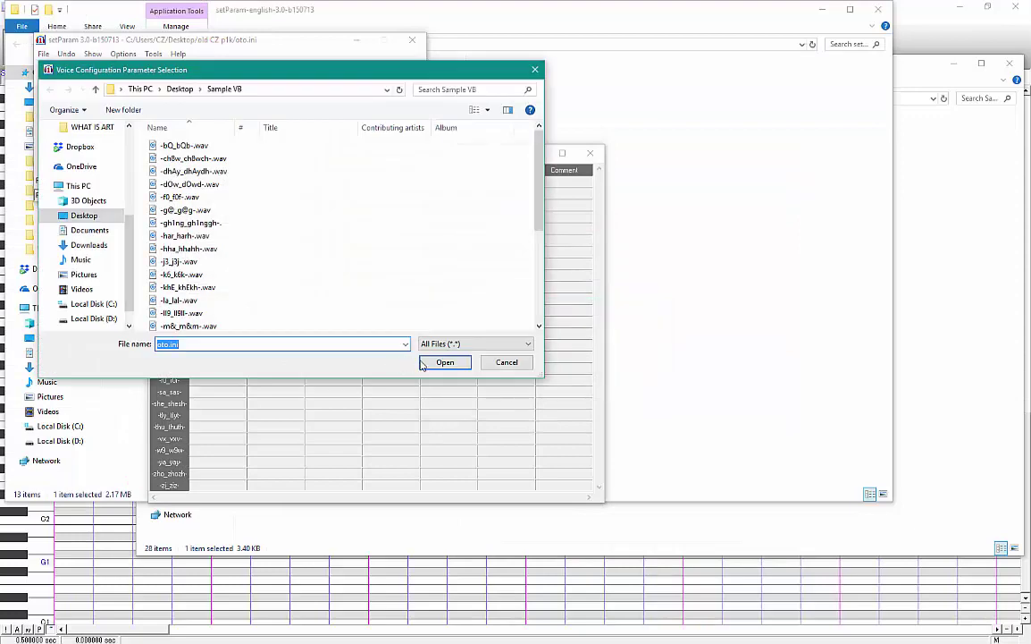
scroll(430, 260, down, 5)
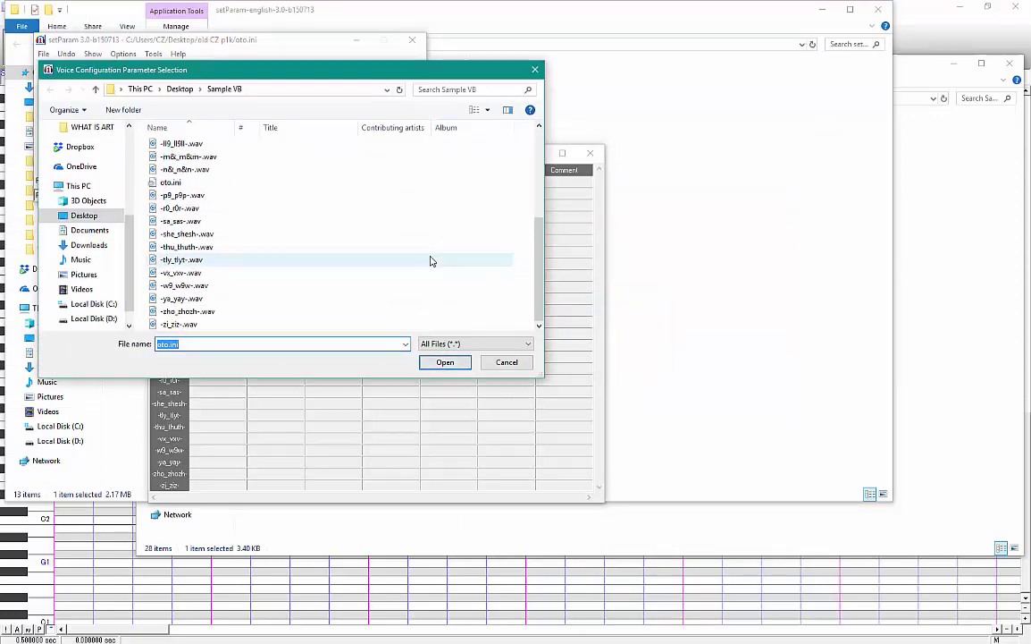
click(452, 364)
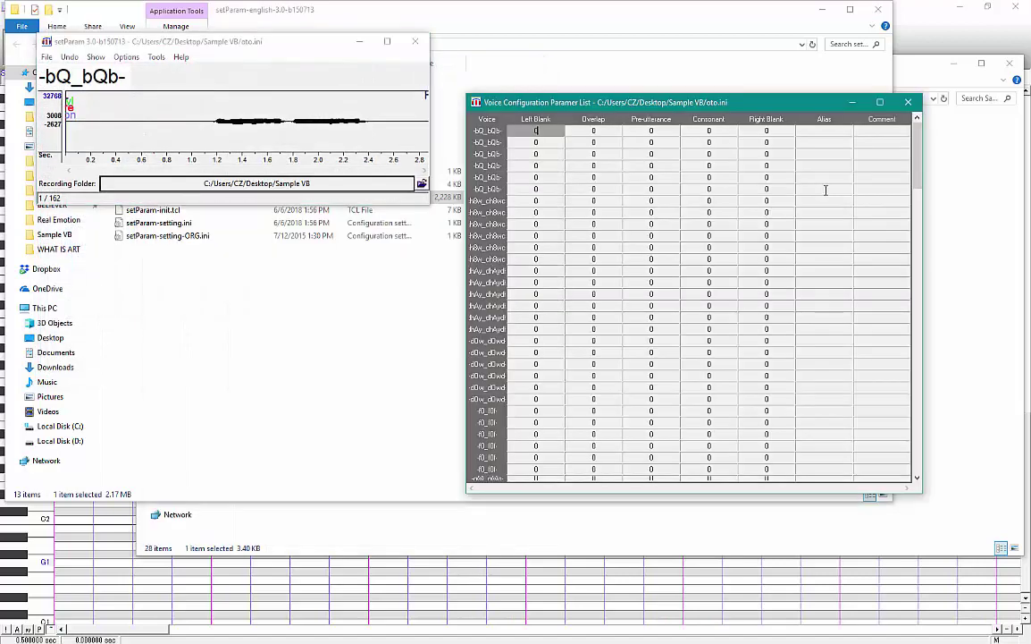
click(824, 189)
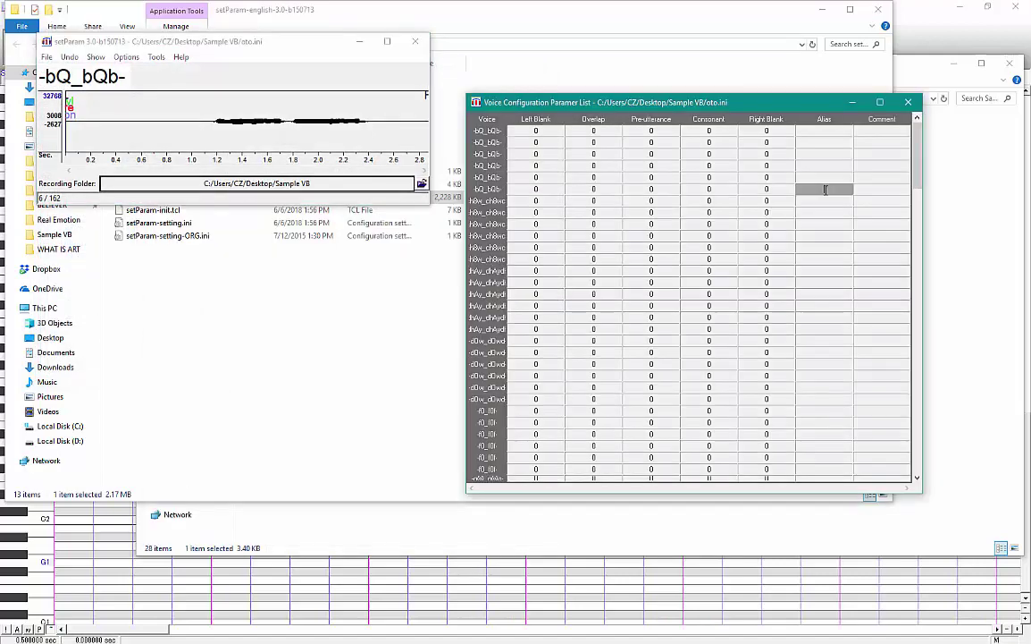
shift+click(528, 130)
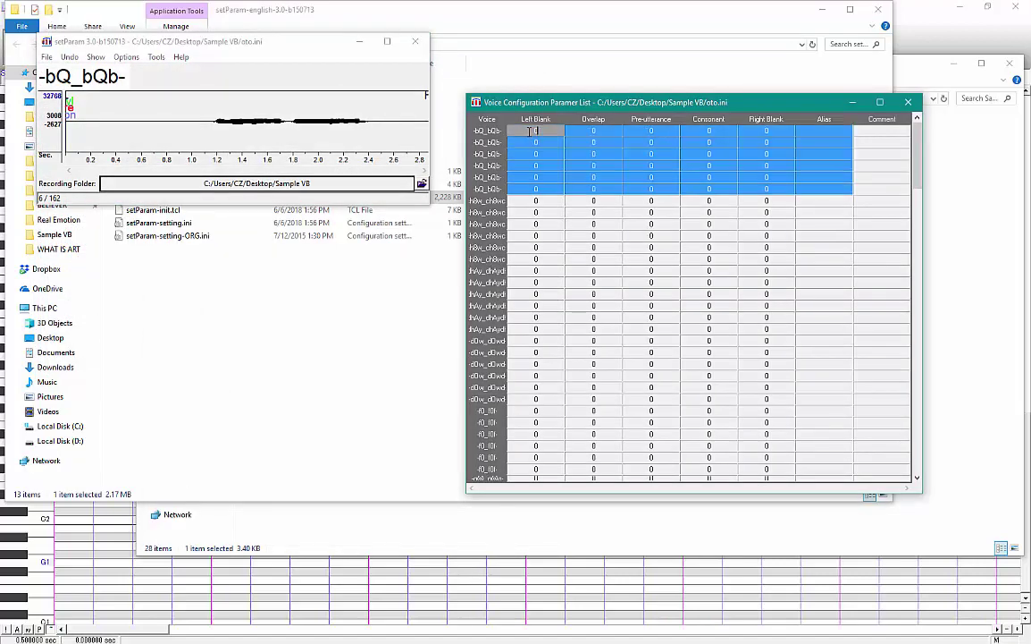
right_click(652, 178)
click(675, 192)
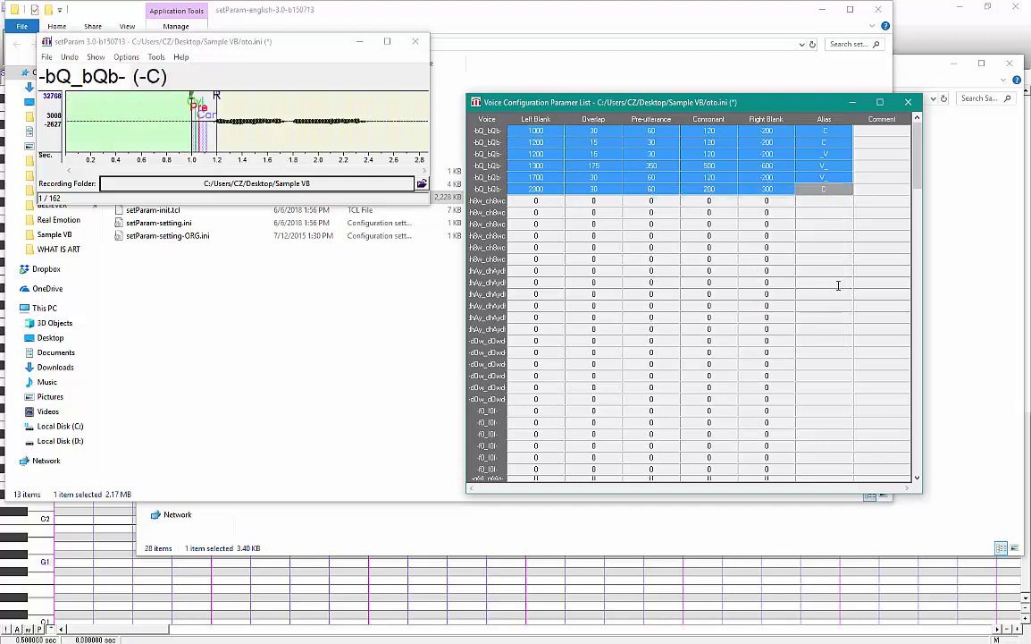
click(889, 224)
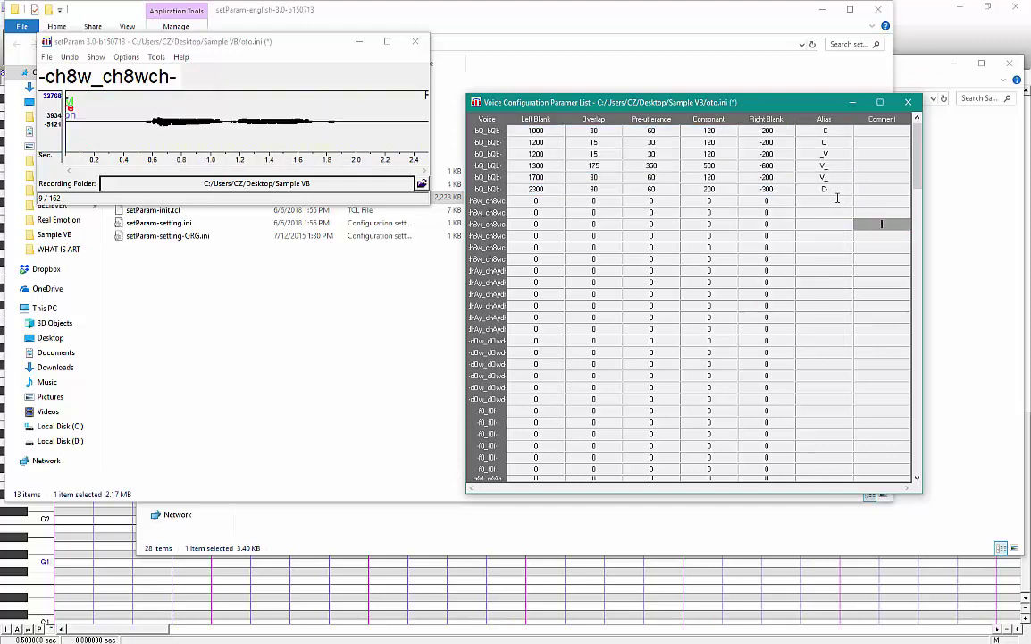
Review the first entries' markers on the waveform, stepping down row by row
click(555, 133)
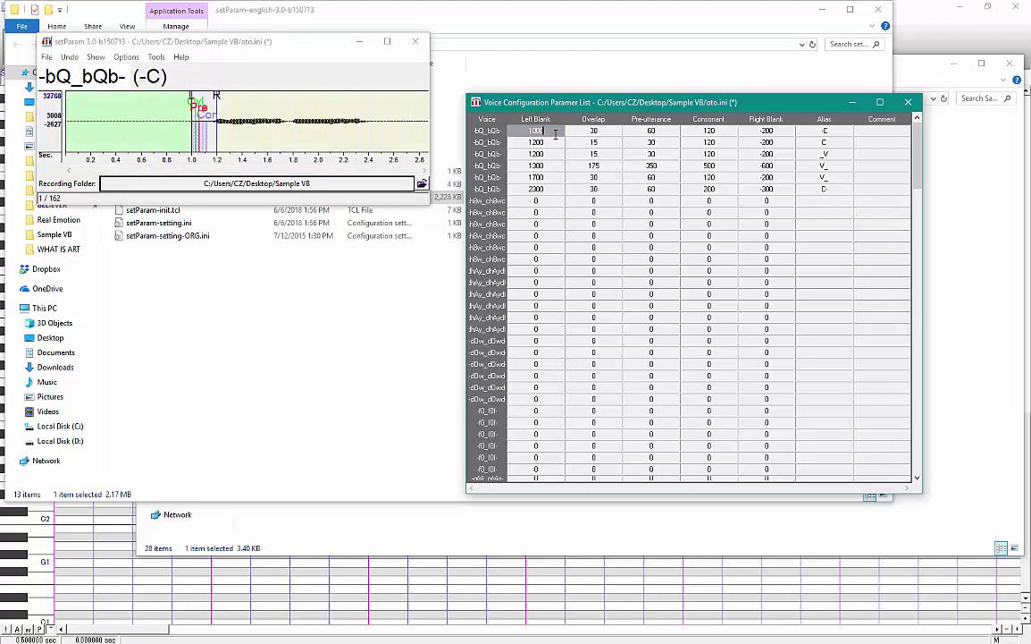
key(Down)
key(Down)
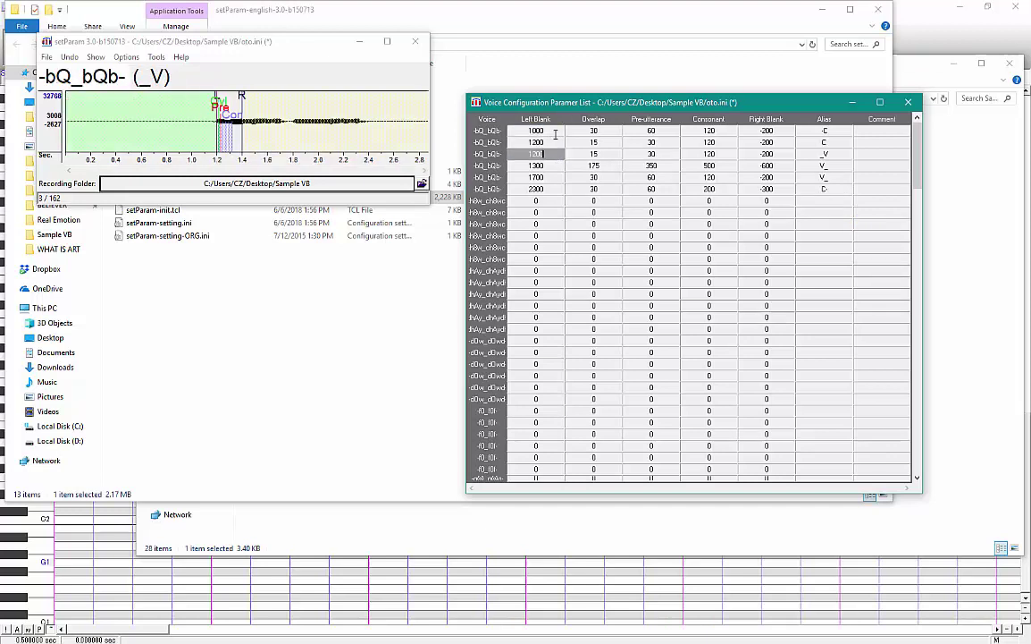
key(Down)
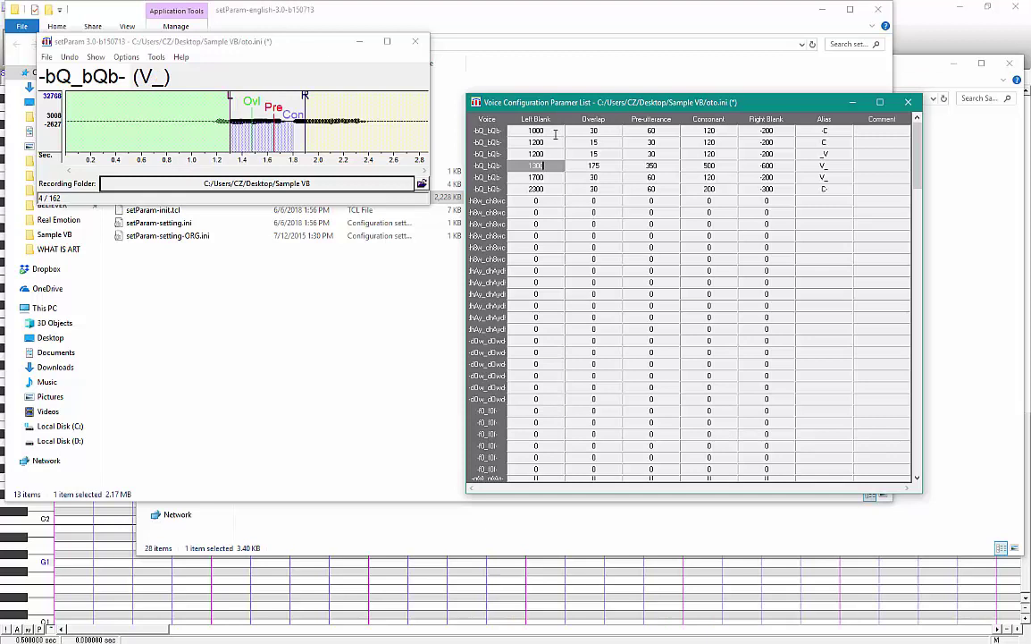
key(Down)
key(Down)
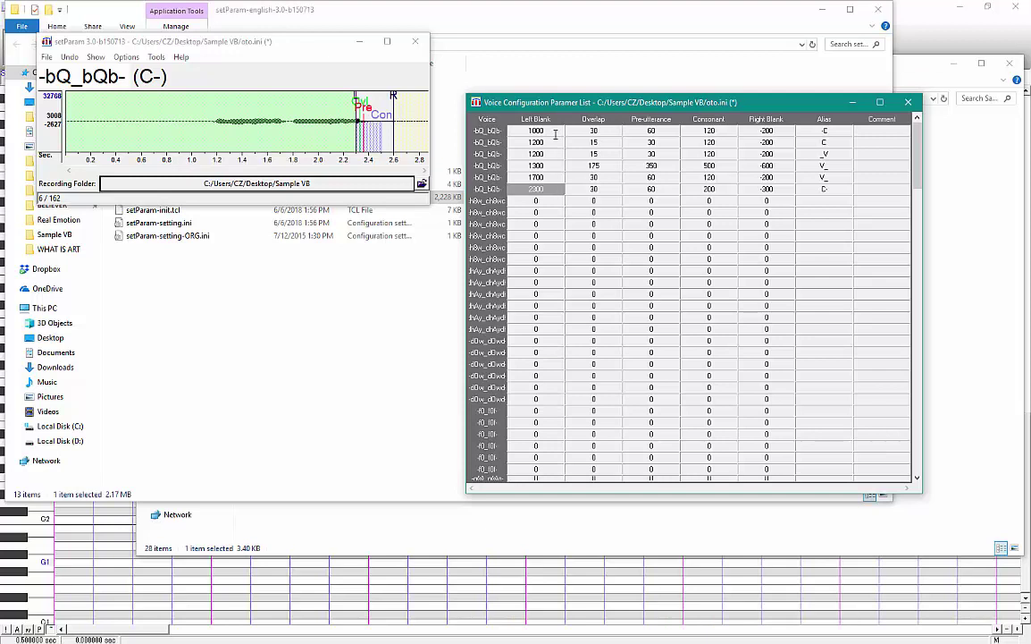
Copy the six filled -bQ_bQb- rows from Left Blank to Alias
click(836, 187)
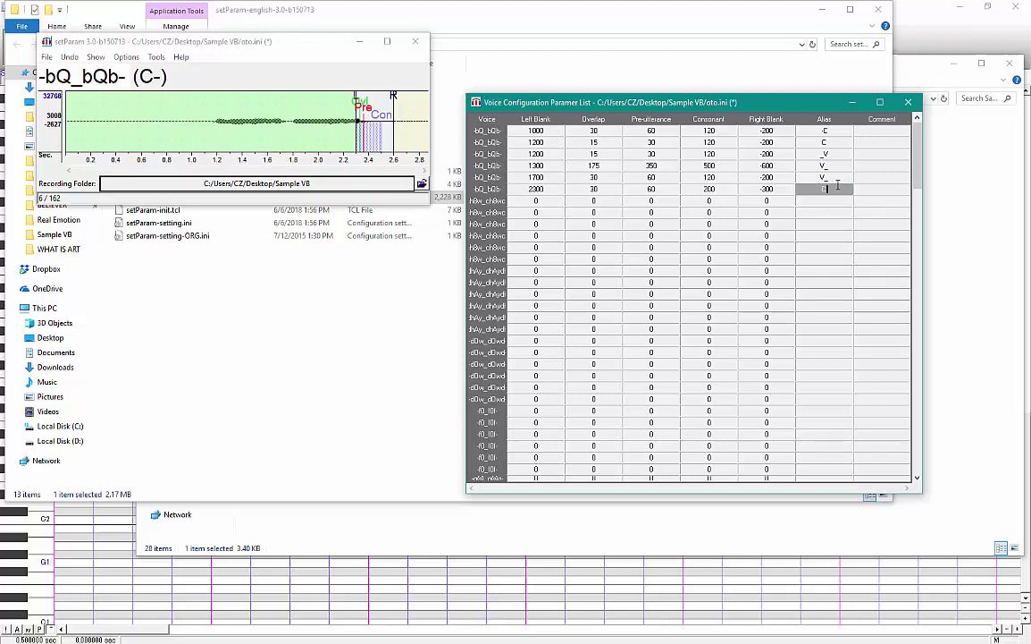
shift+click(540, 132)
right_click(542, 135)
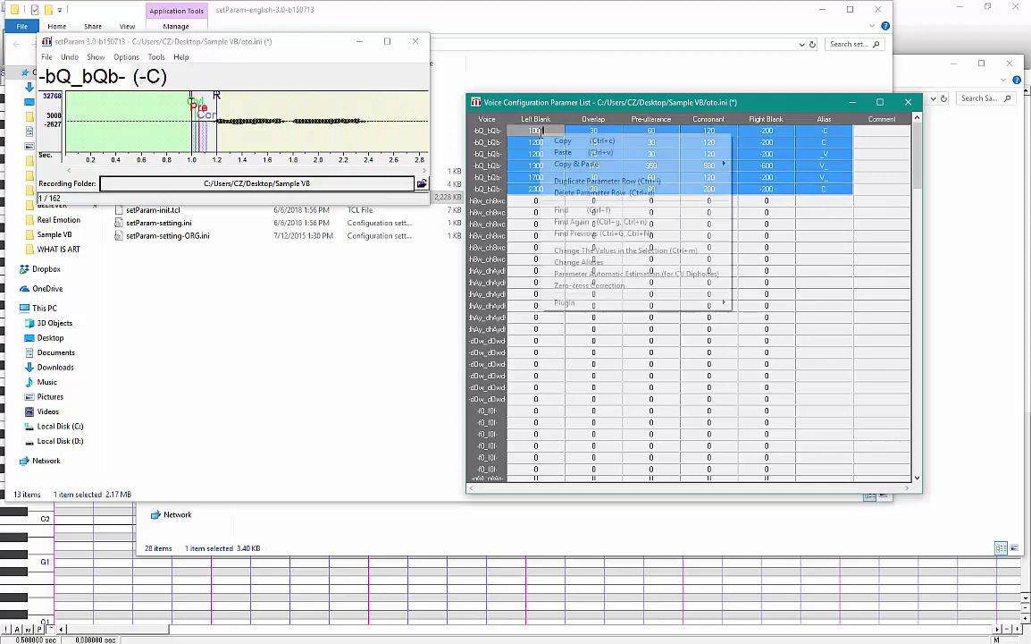
click(561, 152)
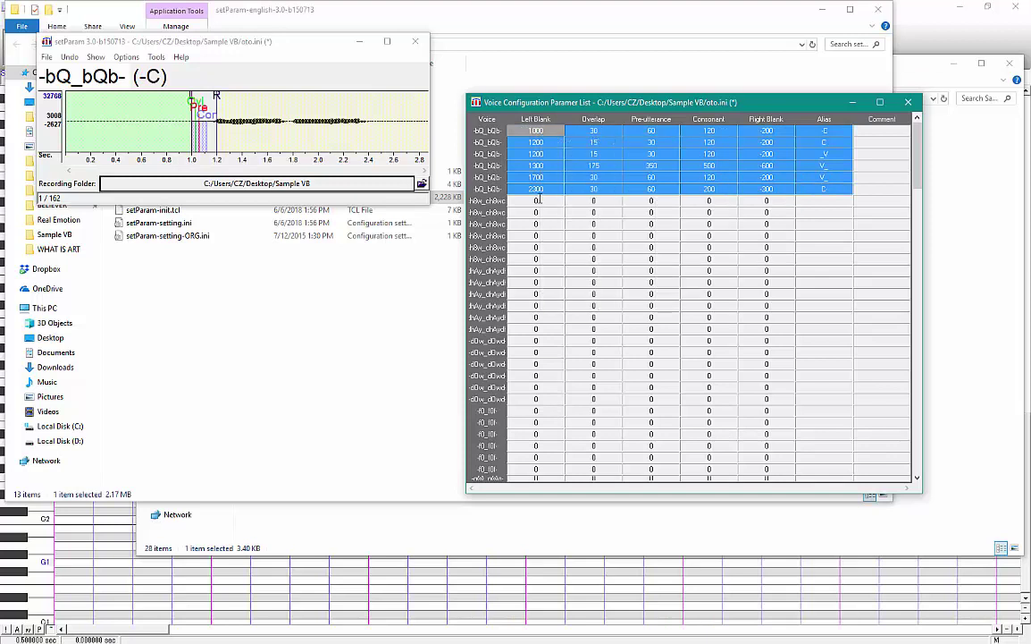
click(525, 201)
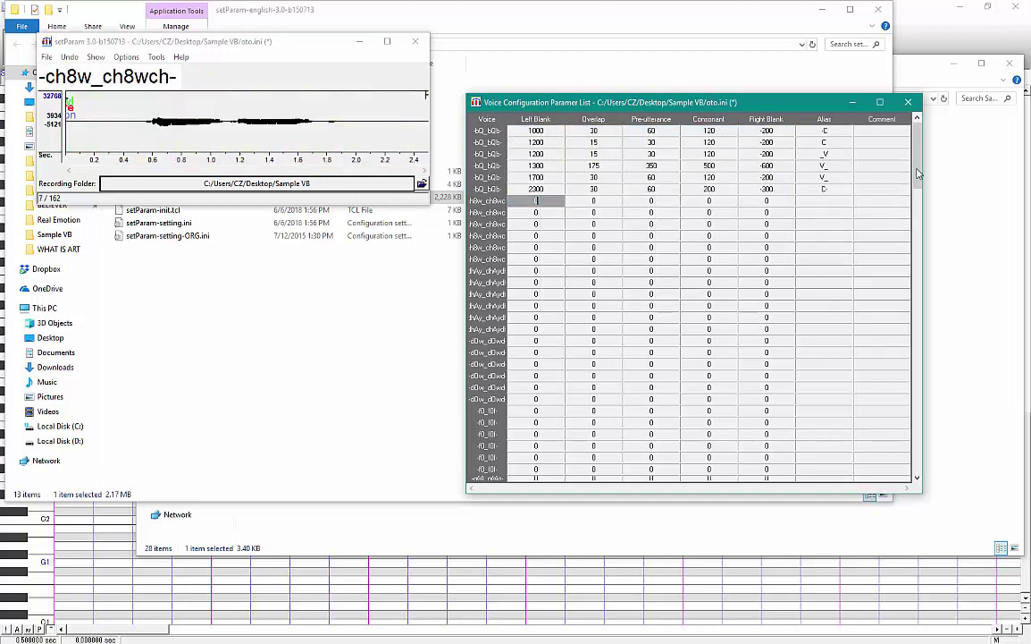
Paste the six-row pattern across all 162 entries through -zi_ziz-, confirming the larger selection
drag(917, 154, 940, 480)
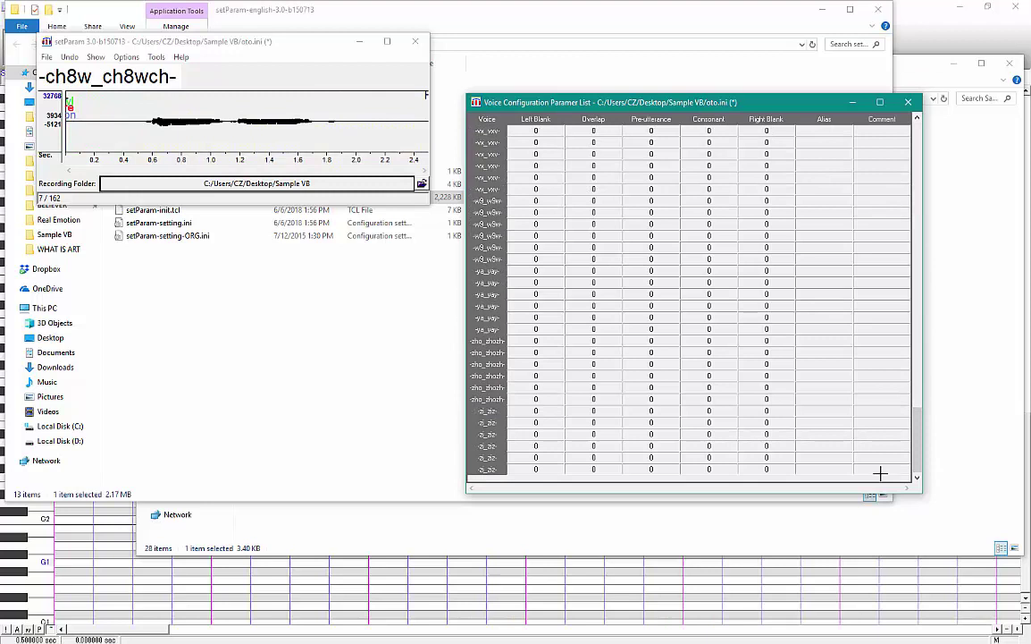
shift+click(833, 468)
right_click(833, 468)
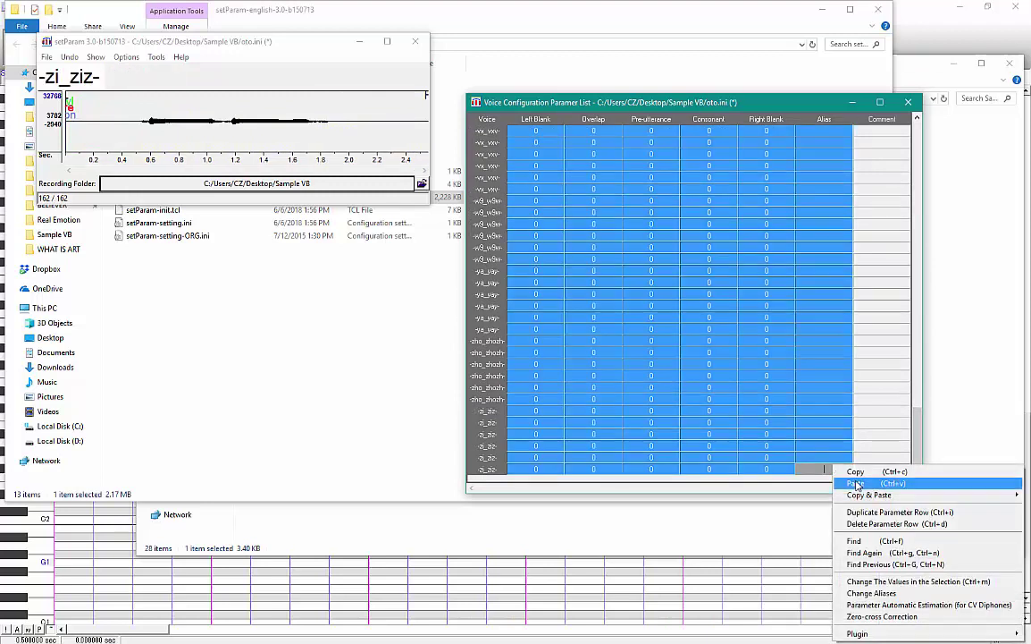
click(858, 483)
click(506, 360)
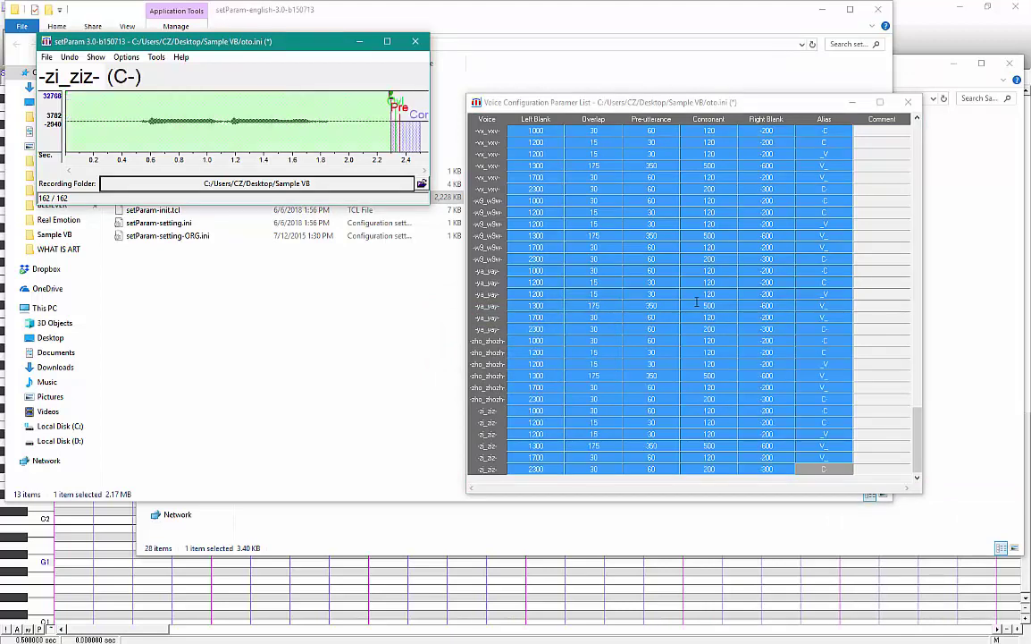
Save the configuration over Sample VB's oto.ini and open the 6.12 KB file in Notepad++
click(46, 57)
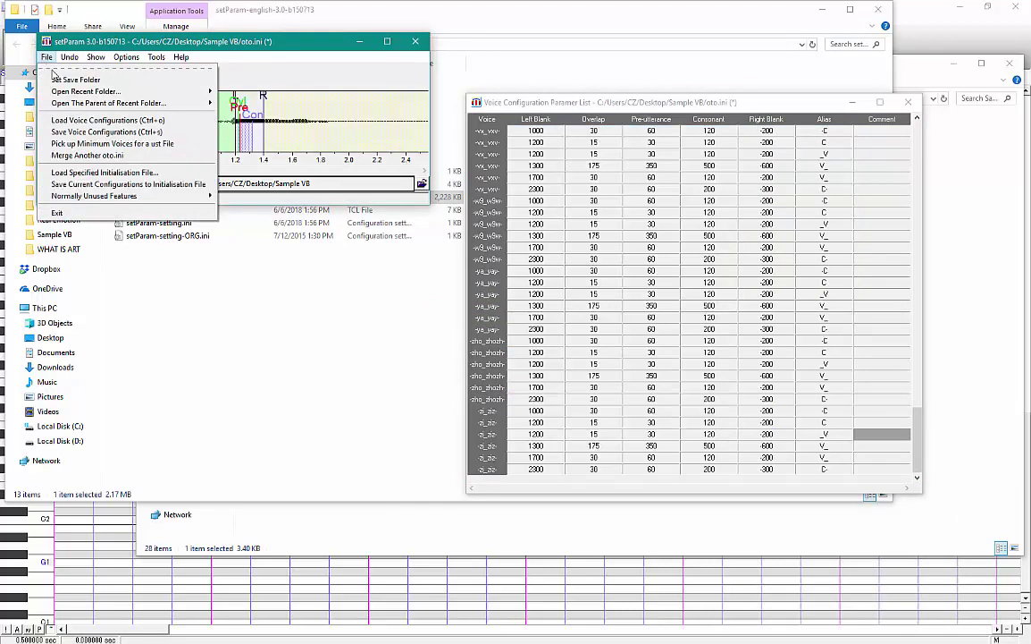
click(107, 133)
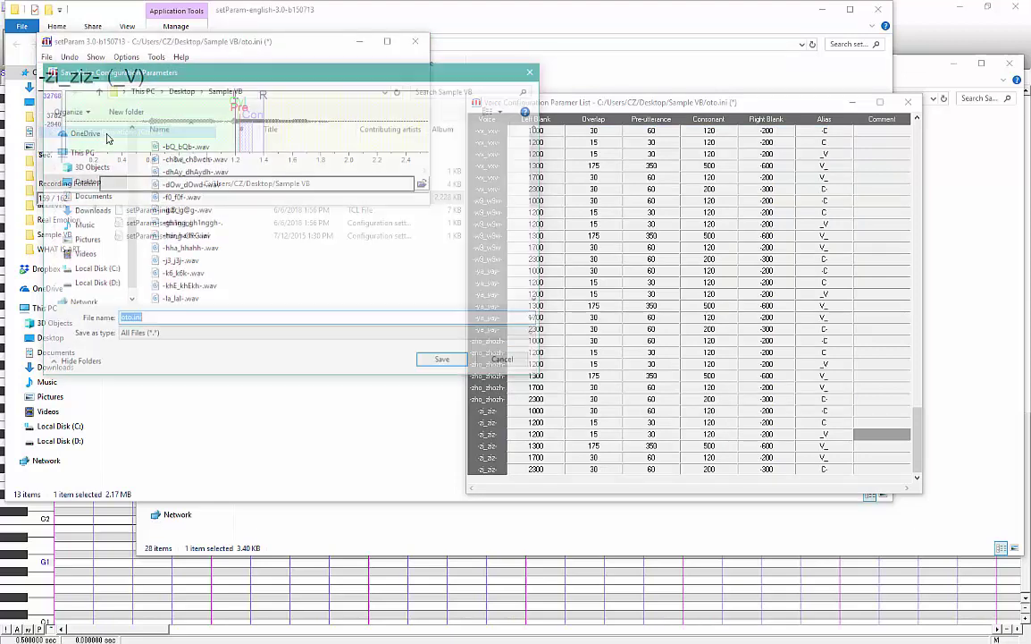
click(447, 363)
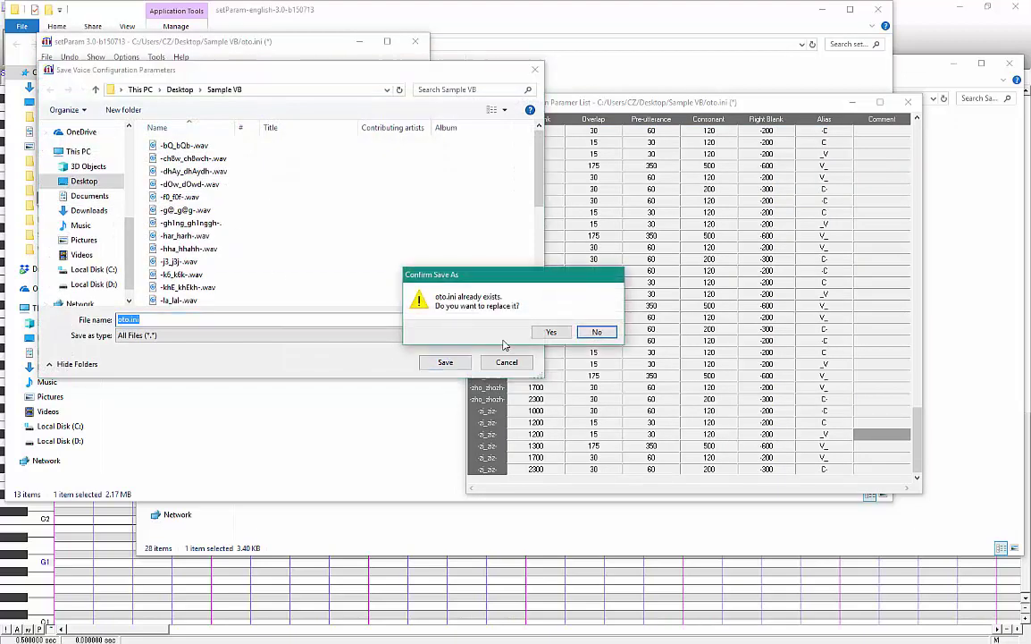
click(550, 334)
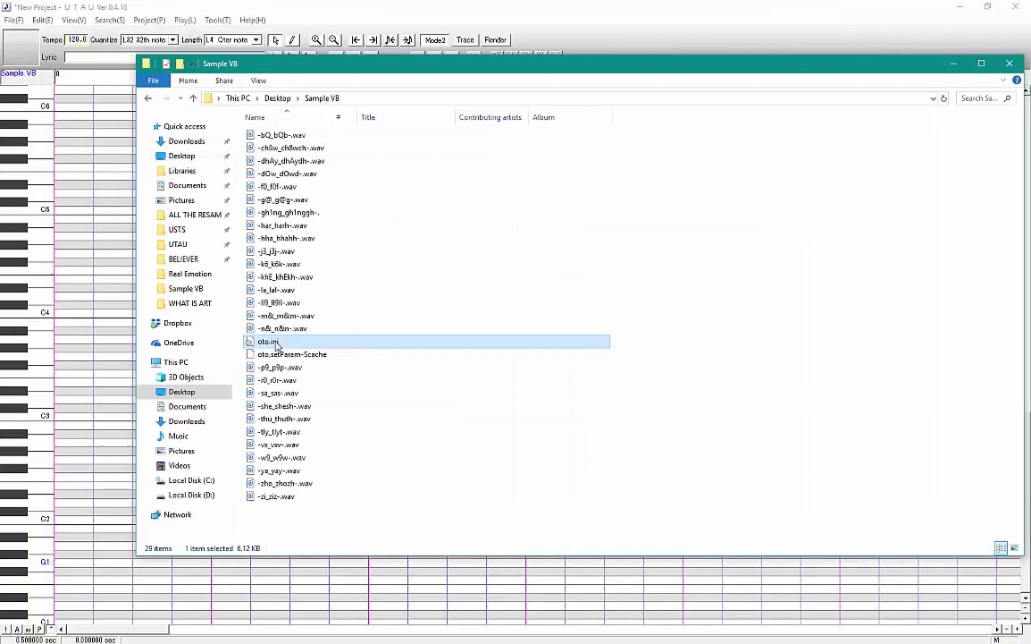
double_click(545, 336)
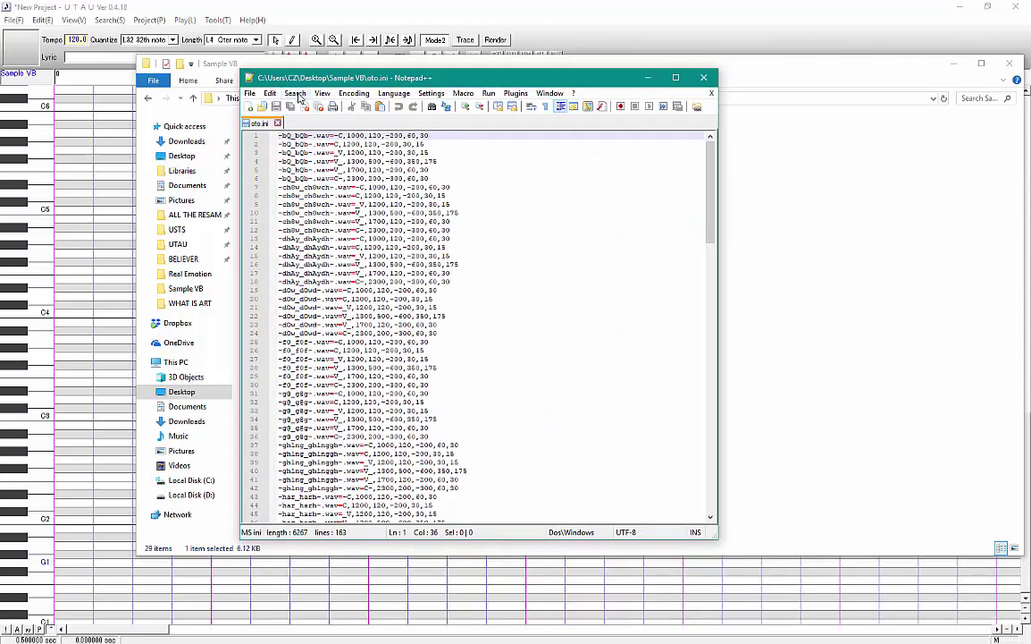
Open Notepad++'s Replace dialog and clear the old Find what and Replace with text
click(250, 94)
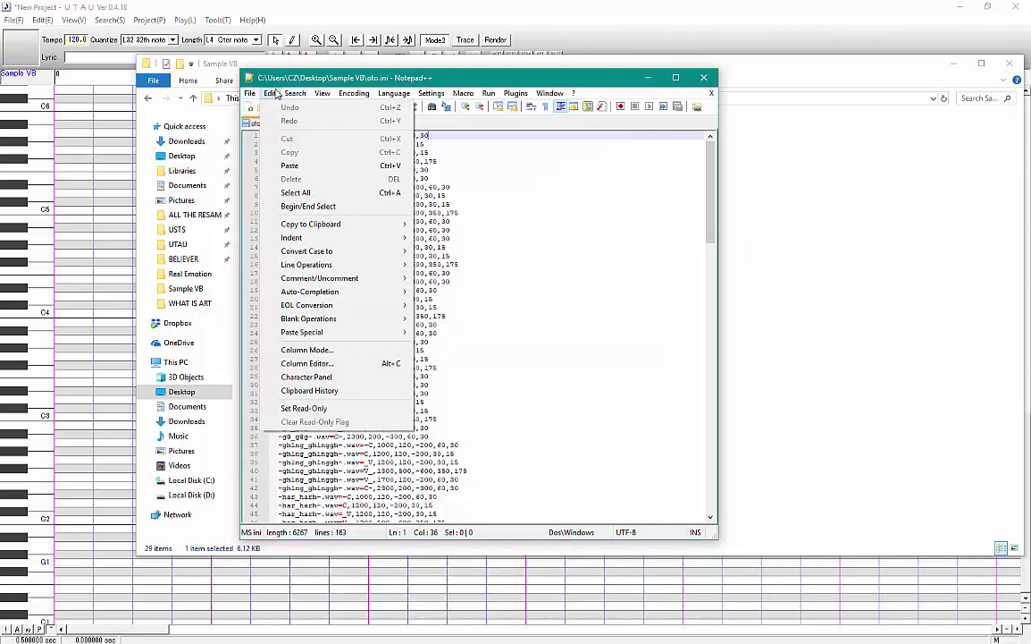
mouse_move(295, 94)
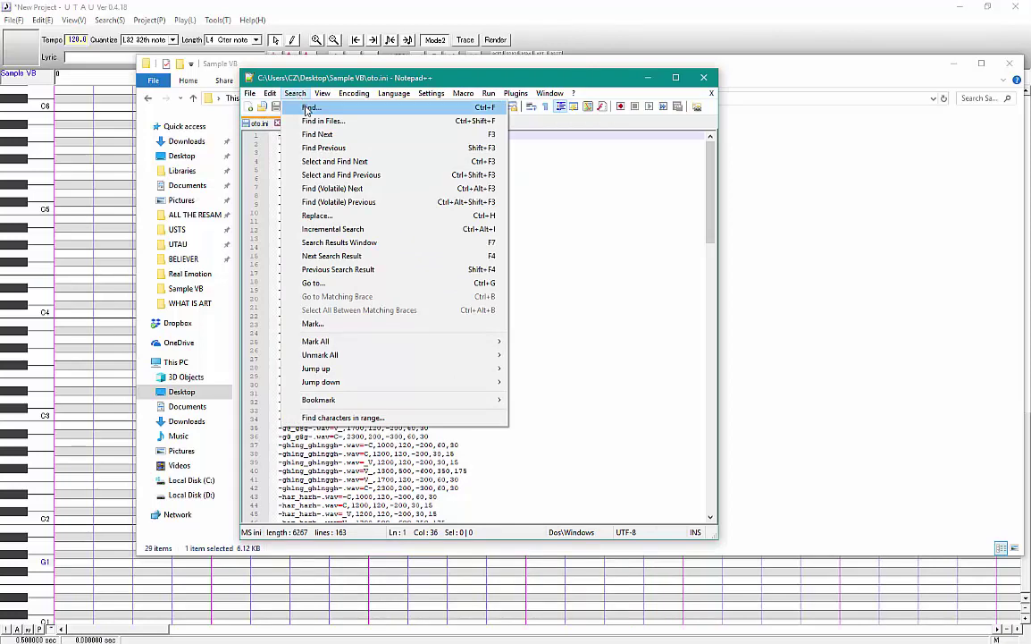
click(311, 107)
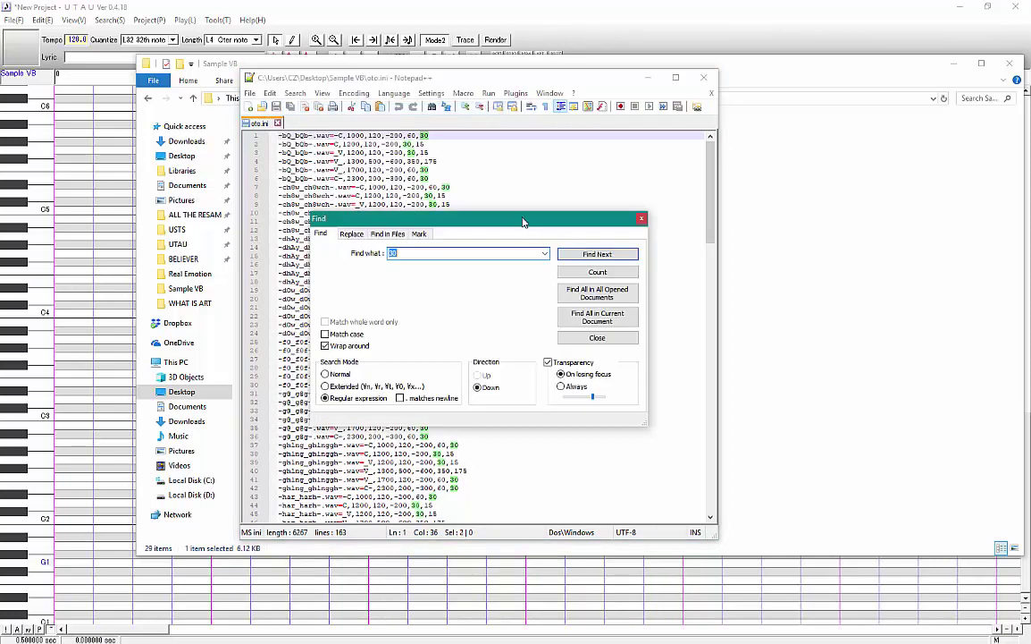
drag(515, 220, 717, 205)
click(555, 217)
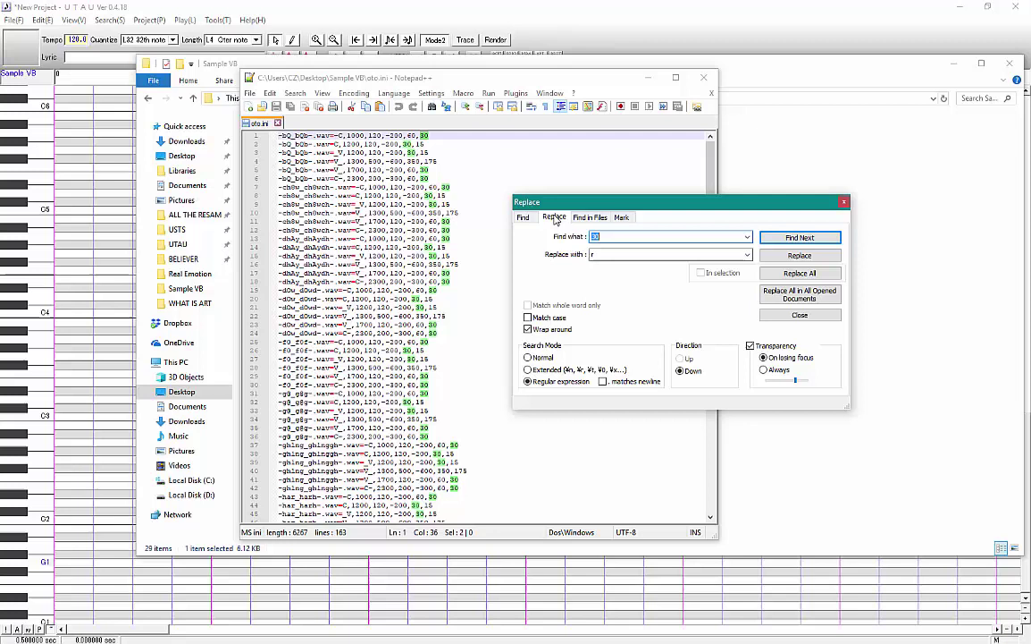
key(BackSpace)
key(Tab)
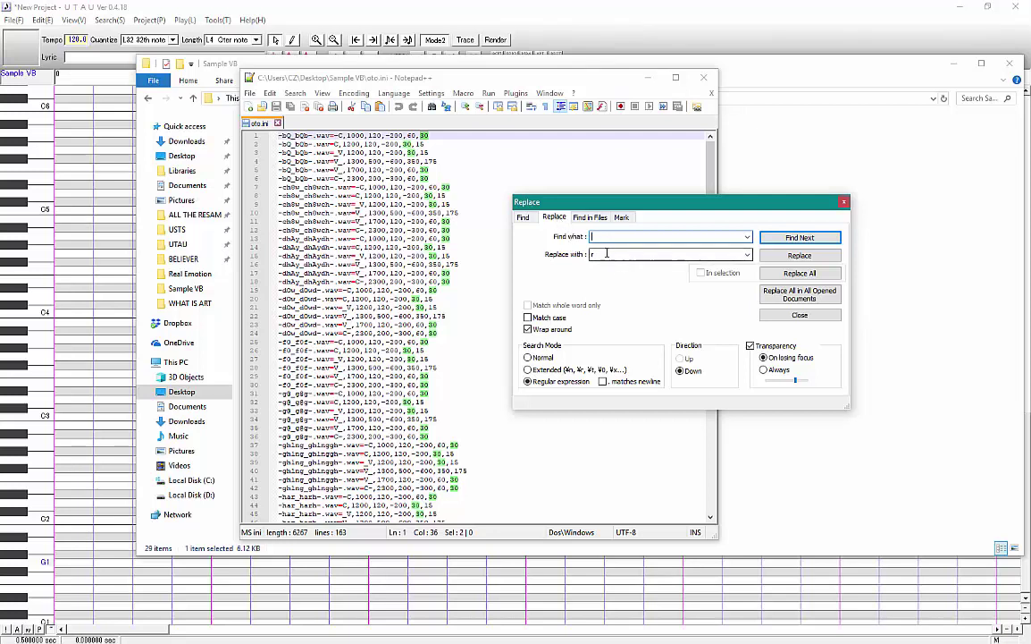
key(BackSpace)
Type the regular-expression find pattern, pasting in the set of vowel symbols
click(632, 235)
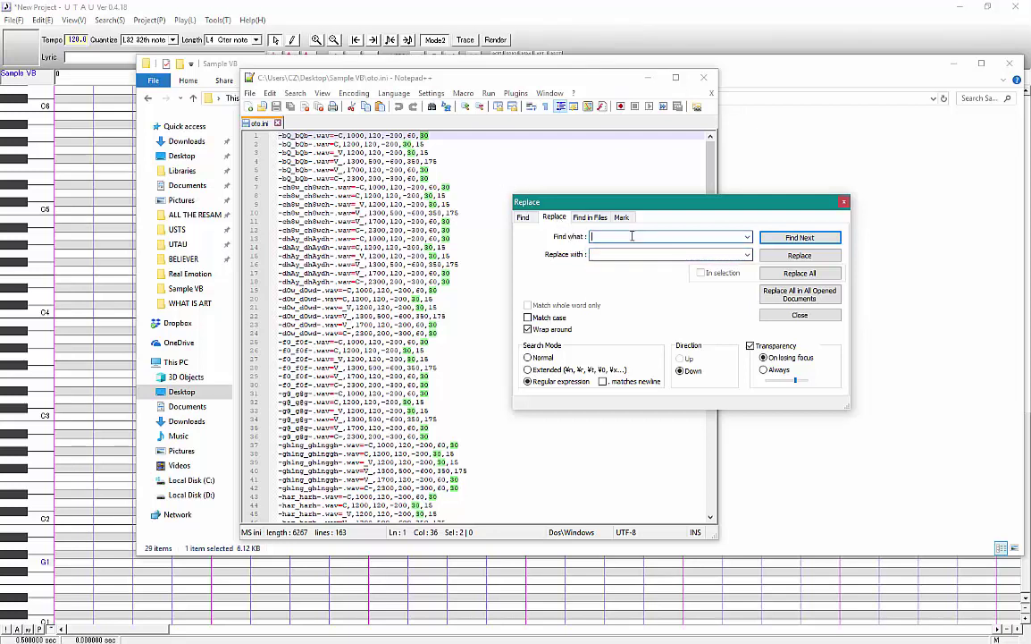
text(-)
text(()
text([CV)
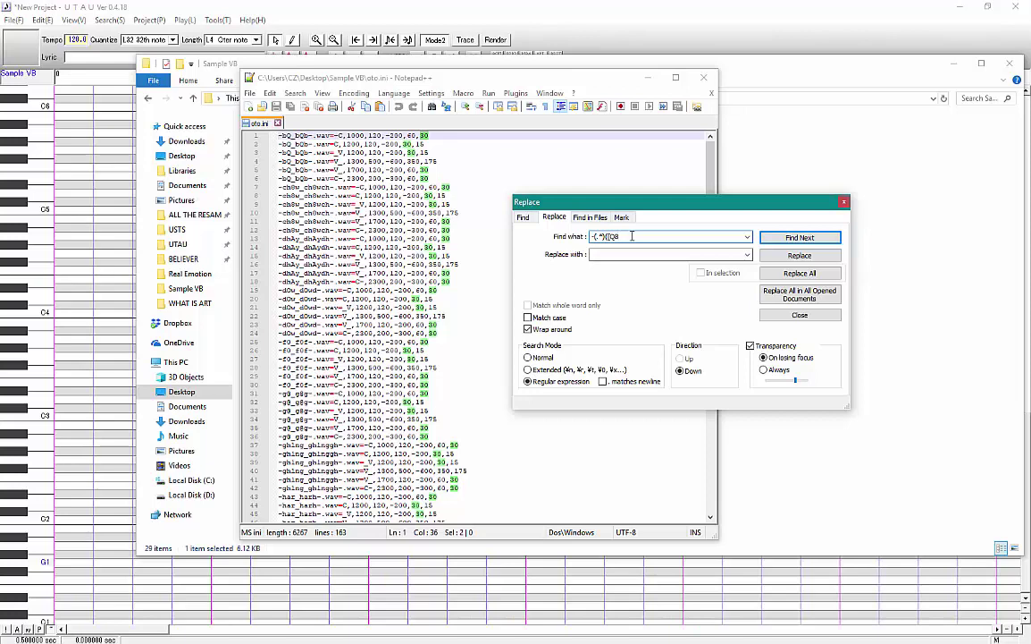
text(AO0@1a36E98eulxoi]))
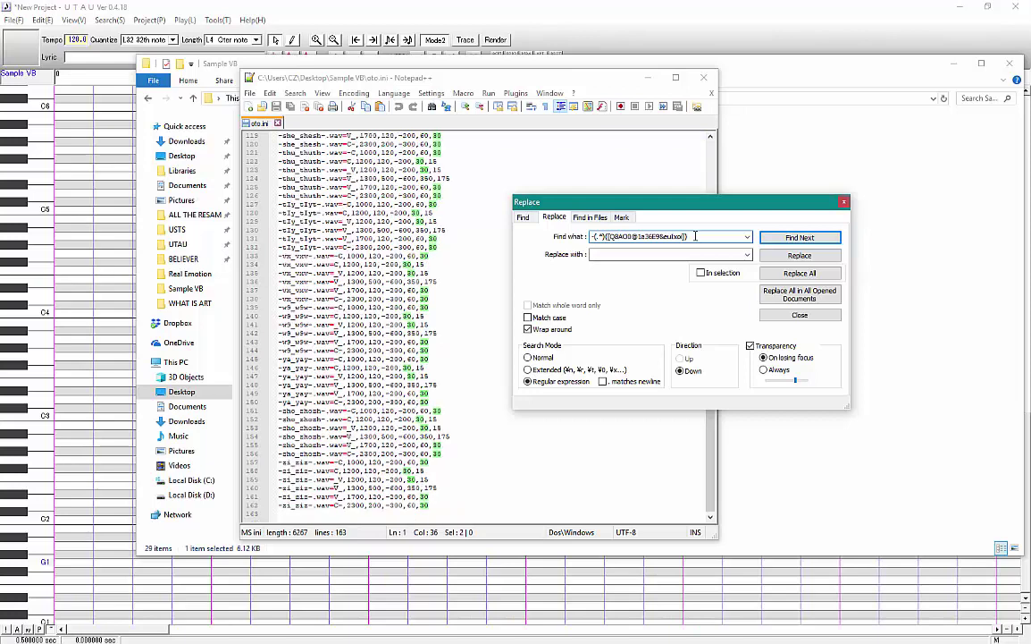
drag(711, 496, 676, 136)
click(700, 237)
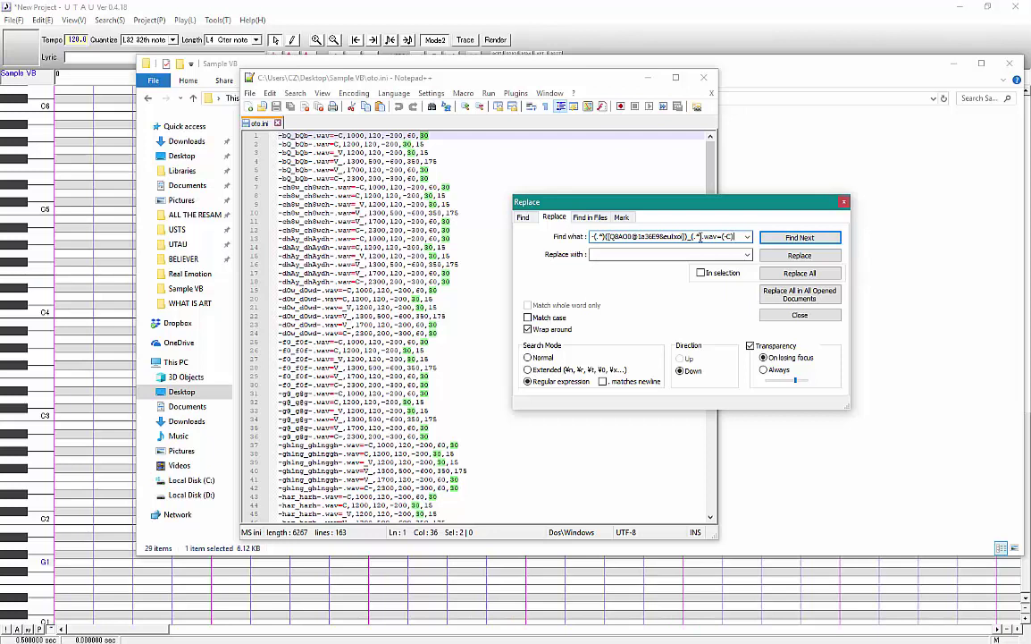
Test the pattern with Find Next, resetting the search to line 1 after each match
click(604, 255)
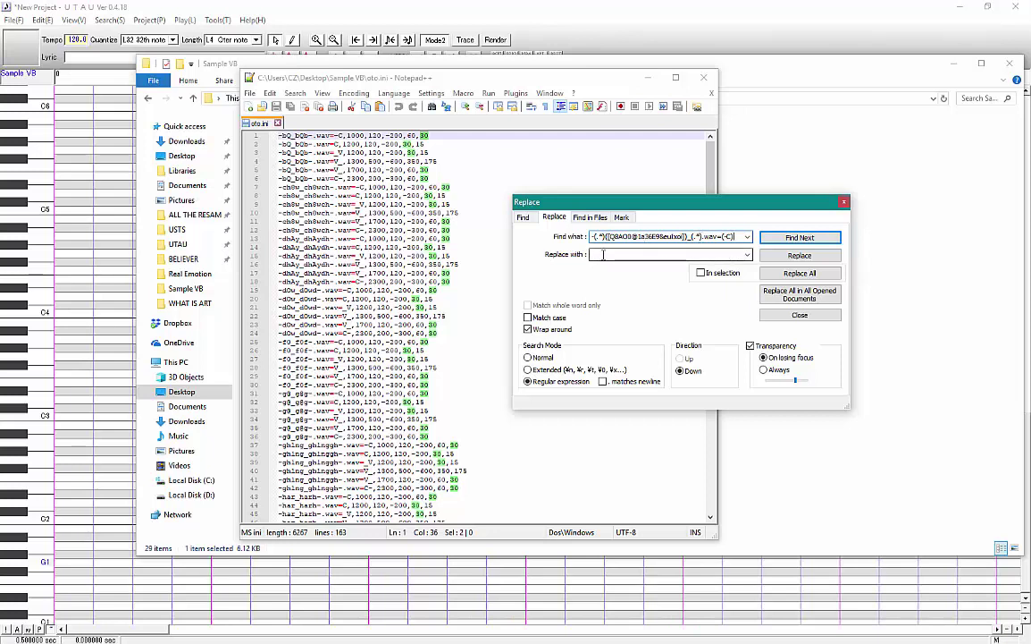
click(801, 238)
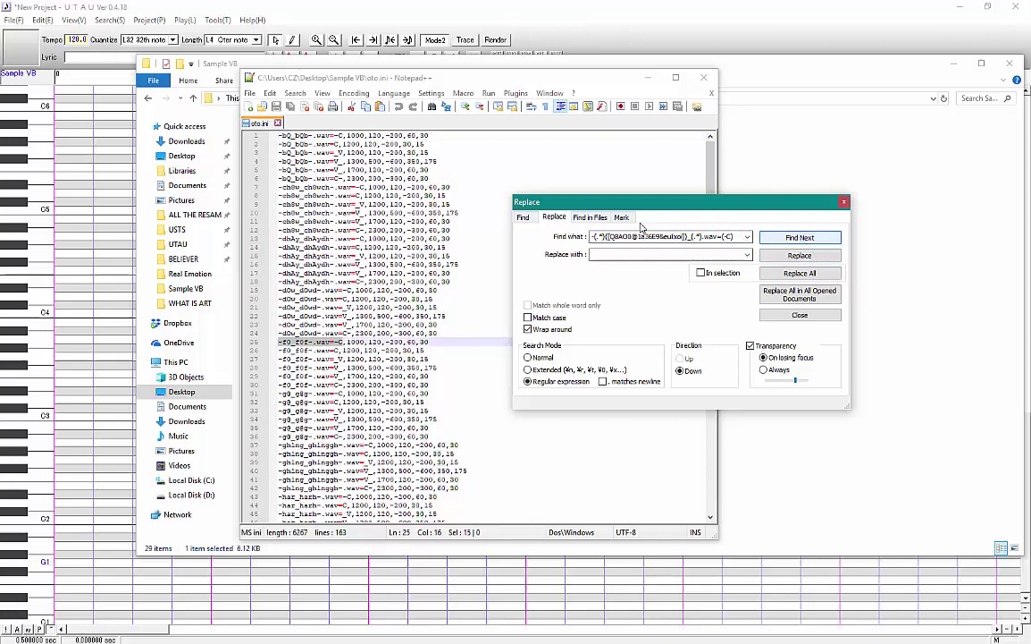
click(279, 134)
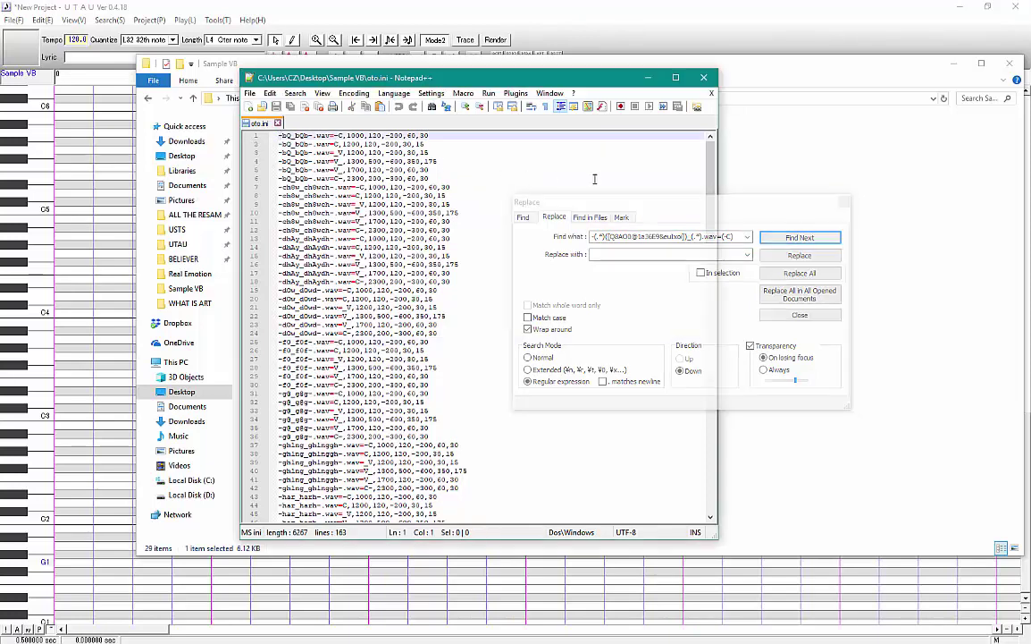
key(ctrl+h)
click(791, 239)
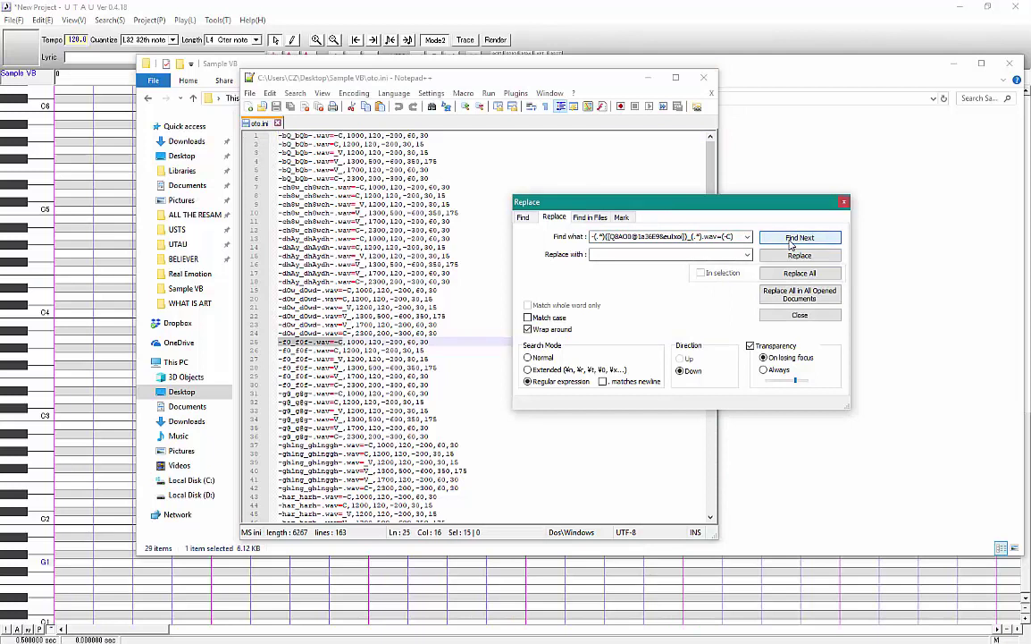
click(279, 135)
key(ctrl+h)
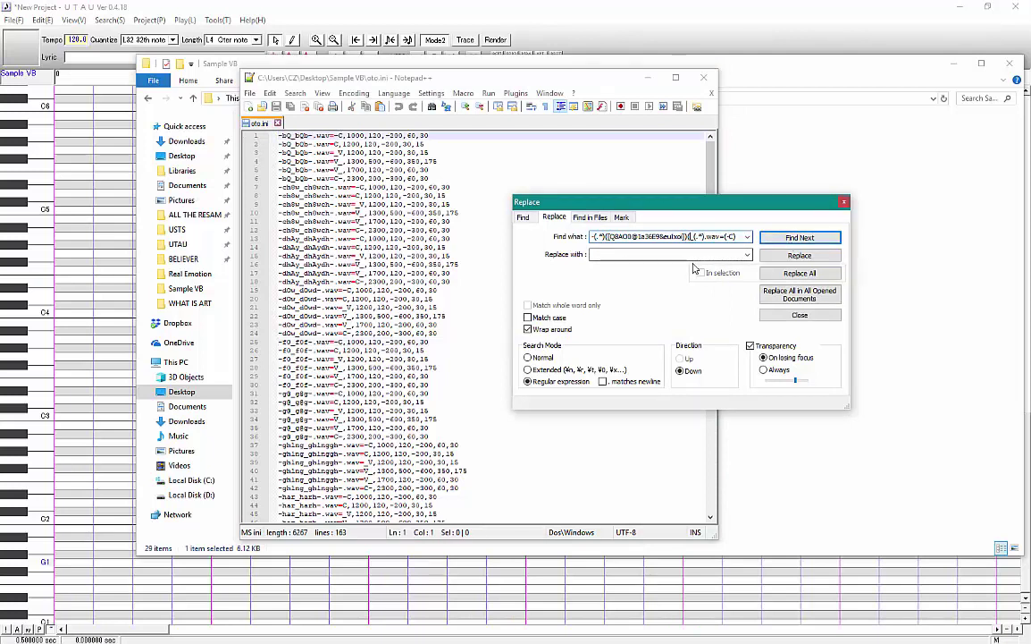
Add the final group to the pattern, correcting the mistyped (.8) to (.*)
text(.8))
click(783, 238)
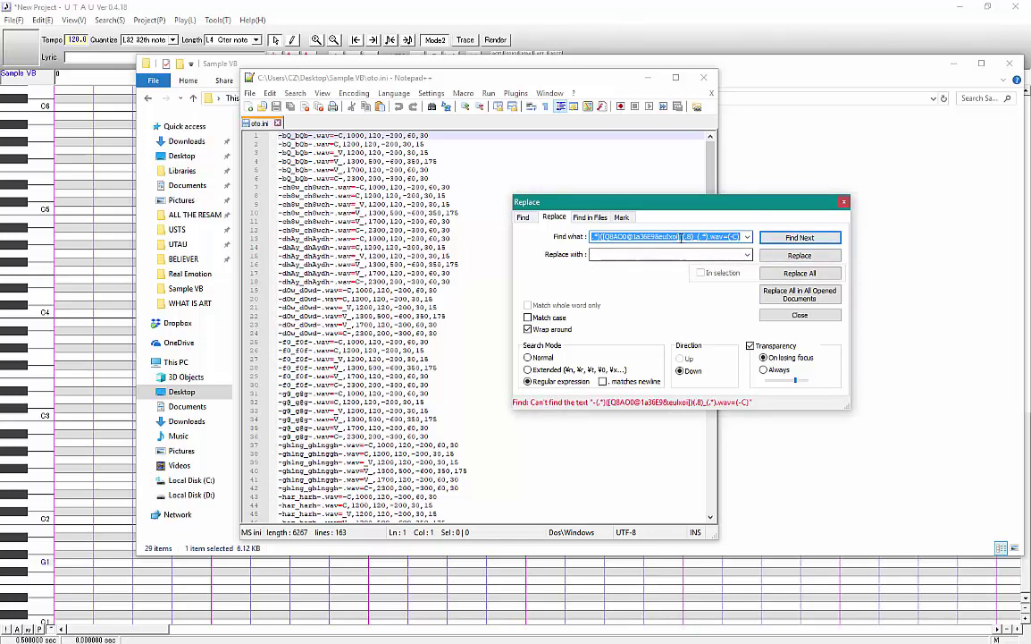
click(690, 237)
key(BackSpace)
text(*)
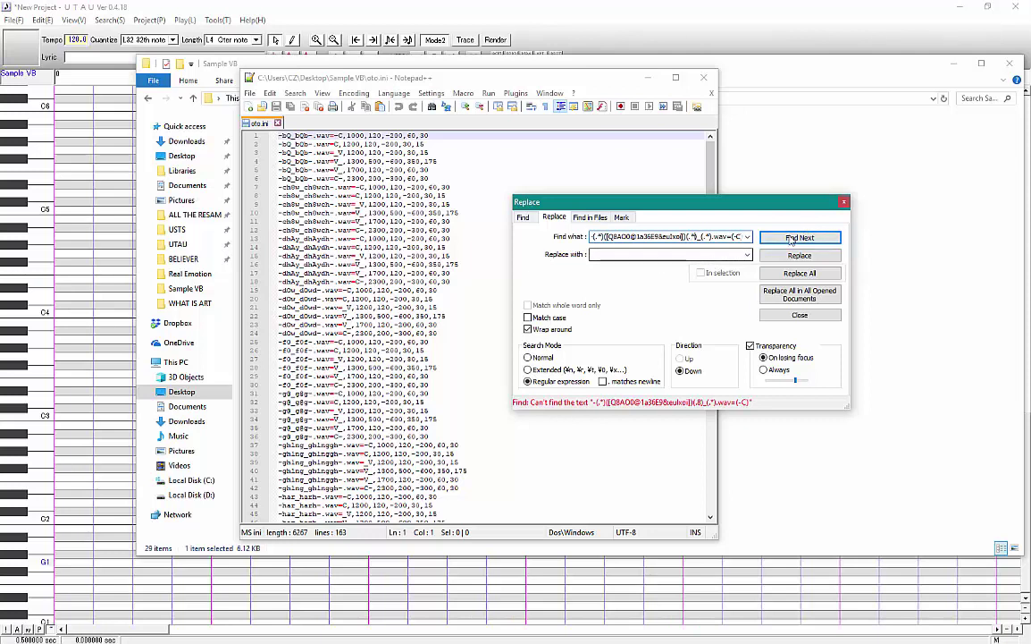
Step through the .wav=-C matches every six lines, such as lines 7, 19, 37 and 55
click(799, 238)
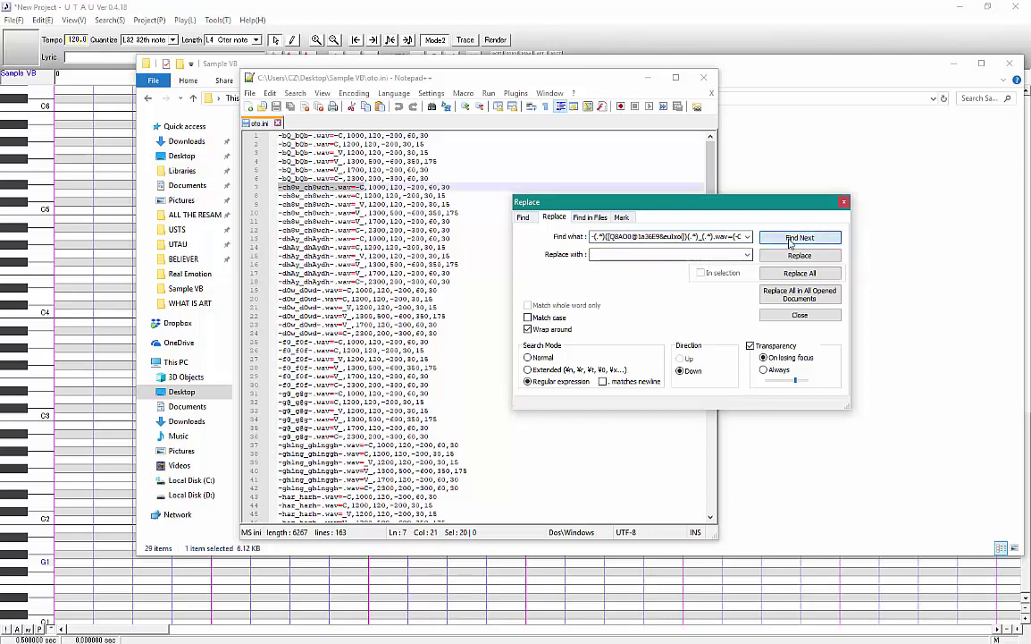
click(799, 237)
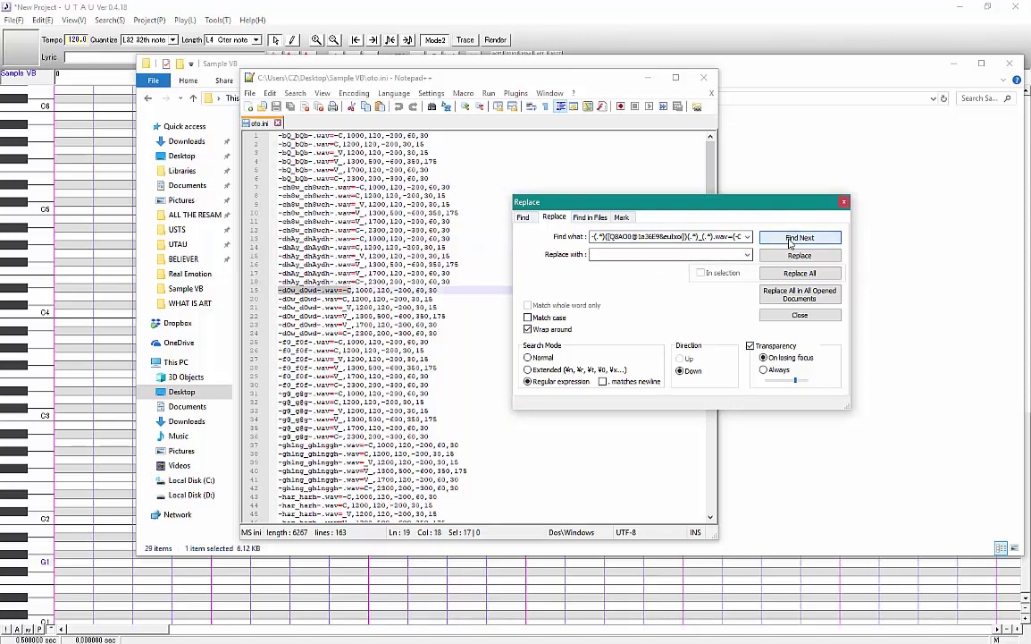
click(799, 238)
click(799, 238)
click(799, 238)
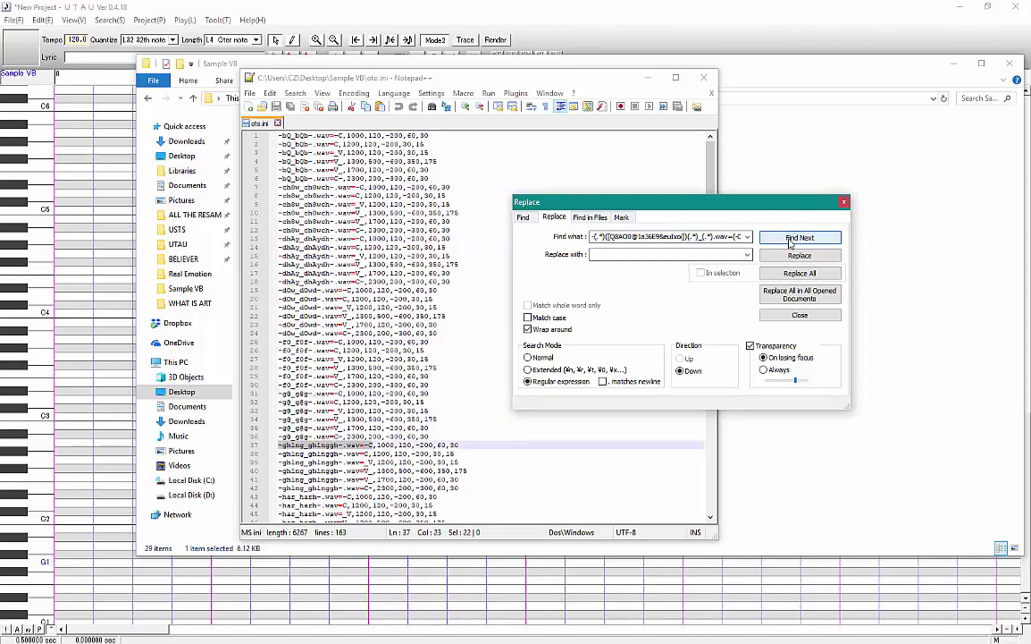
click(799, 238)
click(800, 238)
click(799, 238)
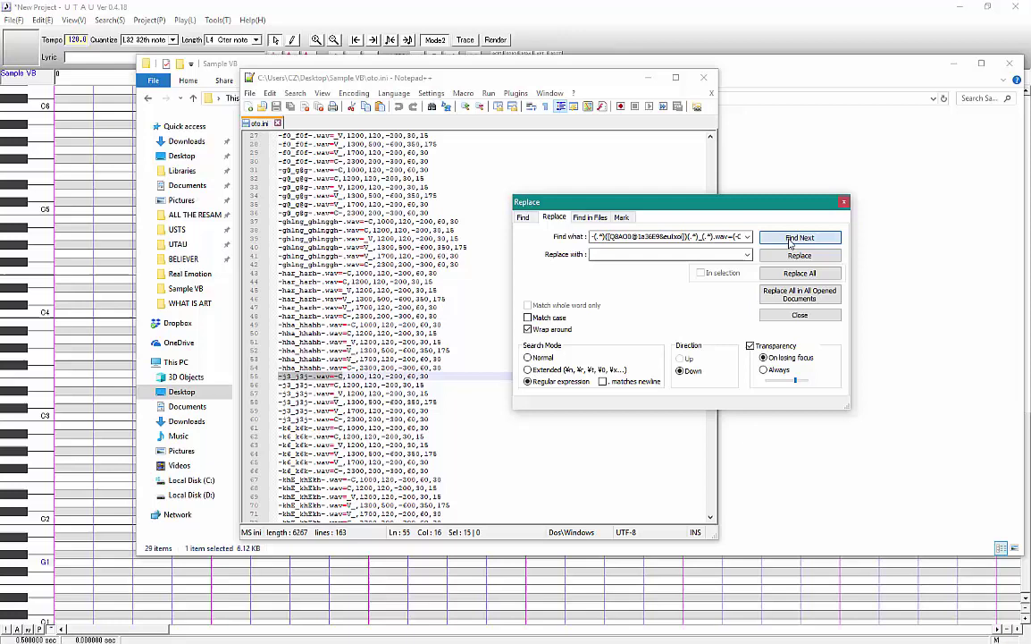
Type the back-reference replacement pattern ending in .wav= plus group 1 into Replace with
click(489, 269)
scroll(552, 269, up, 9)
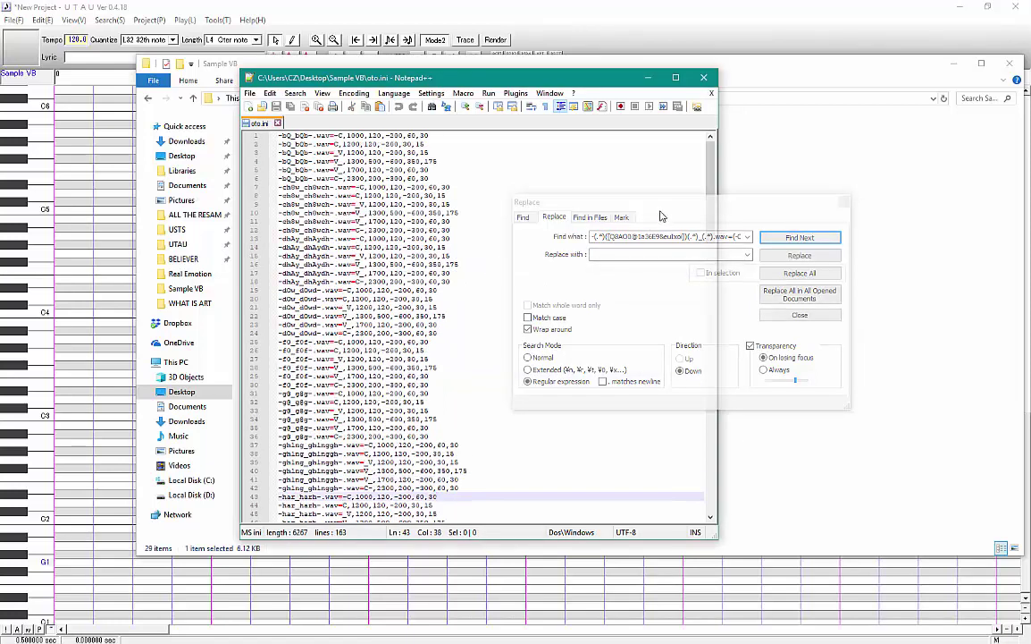
click(633, 259)
click(628, 255)
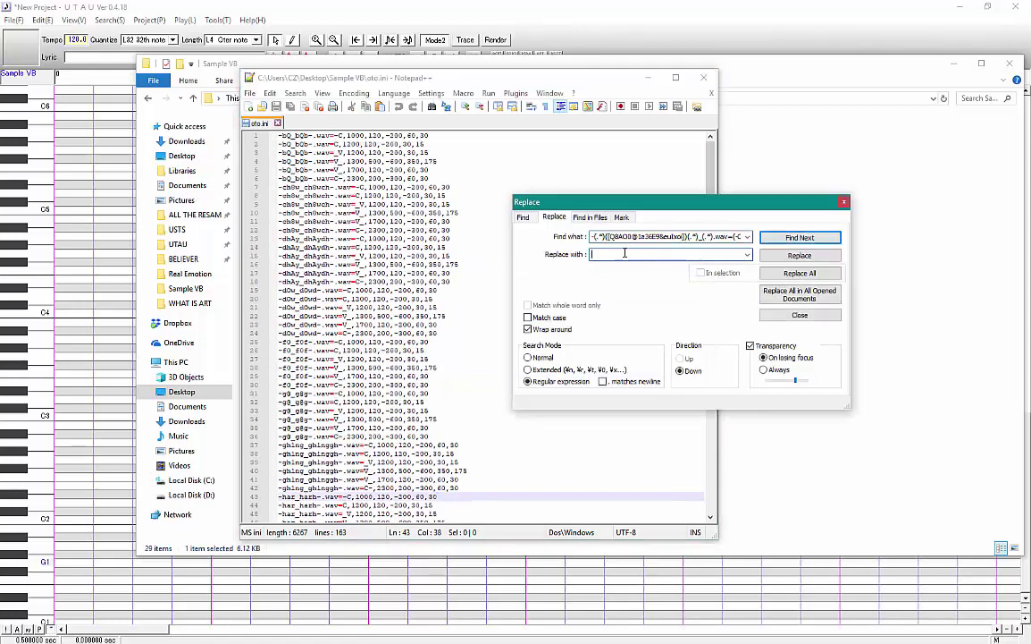
text(-)
text(4.wav=)
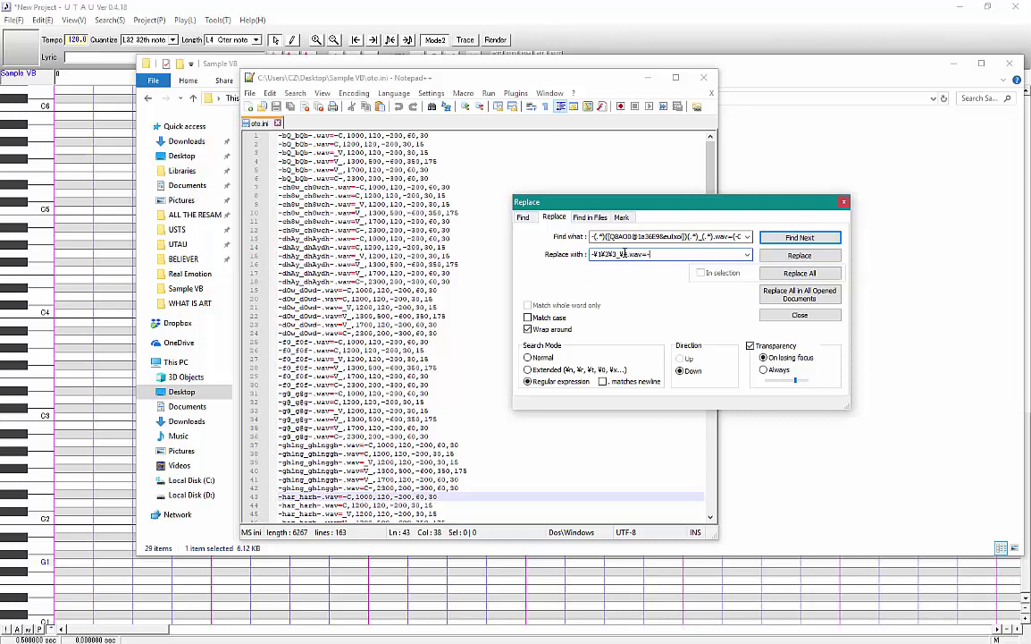
text(-)
key(BackSpace)
text(\1)
Return to the top of the file and find the first -C line
click(800, 238)
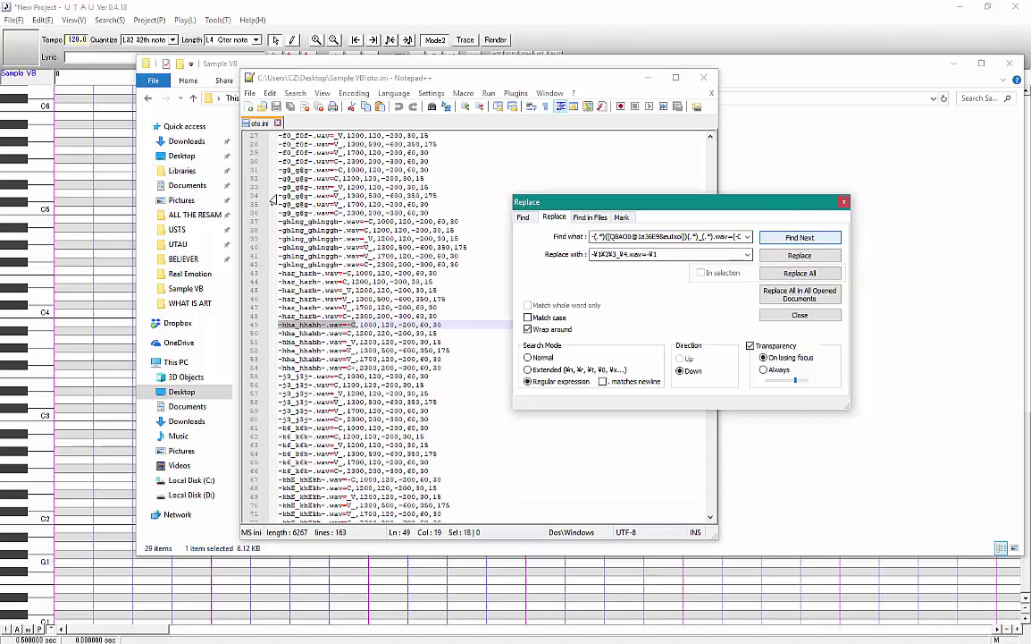
scroll(336, 224, up, 9)
click(281, 136)
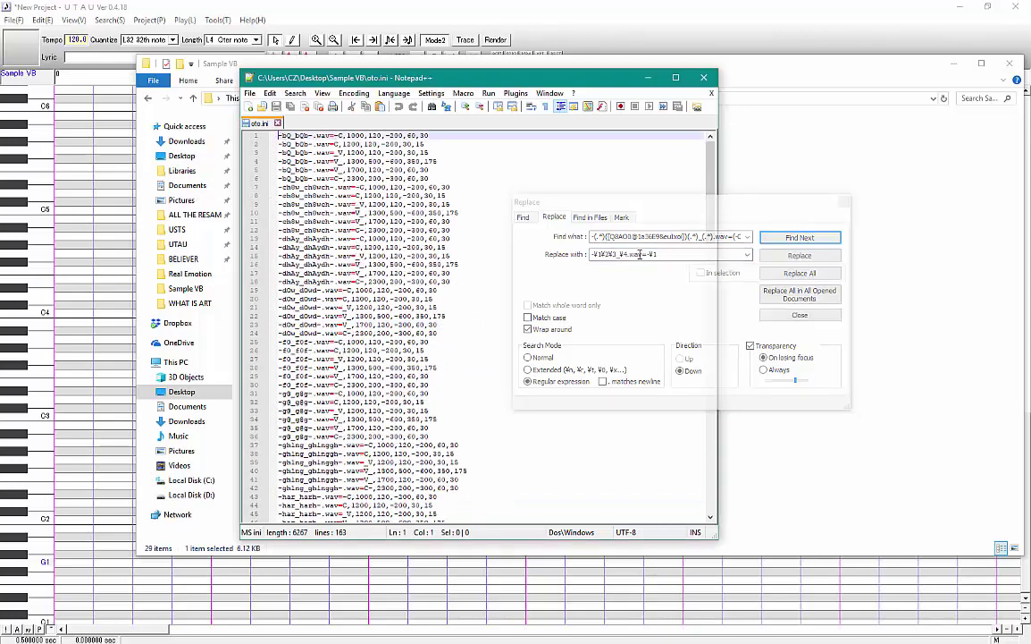
click(732, 216)
click(791, 239)
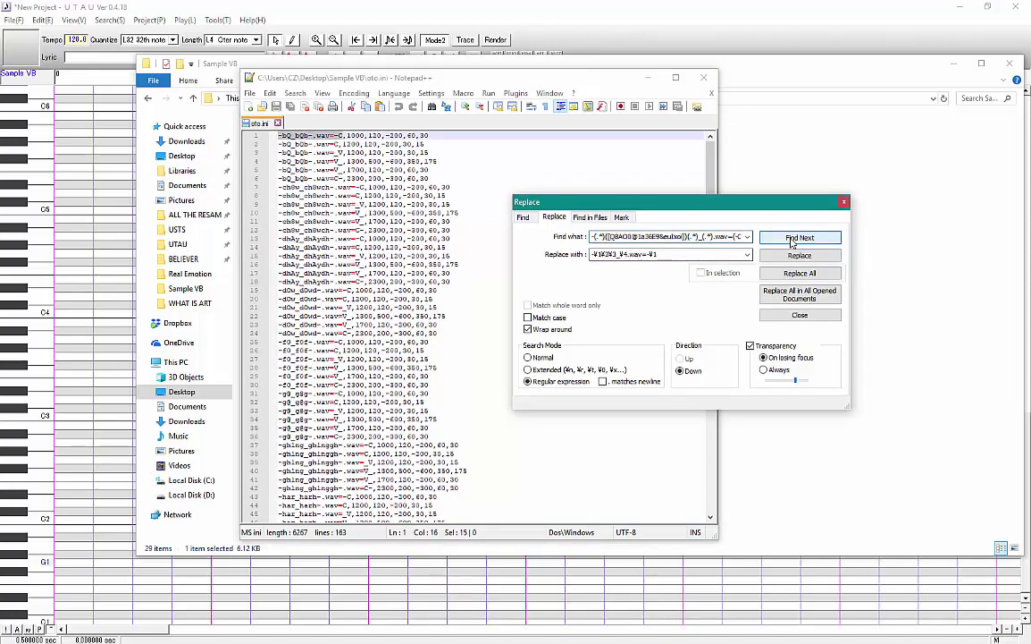
Replace -C aliases with consonants like -b and -ch, then trim the pattern's last group
click(798, 256)
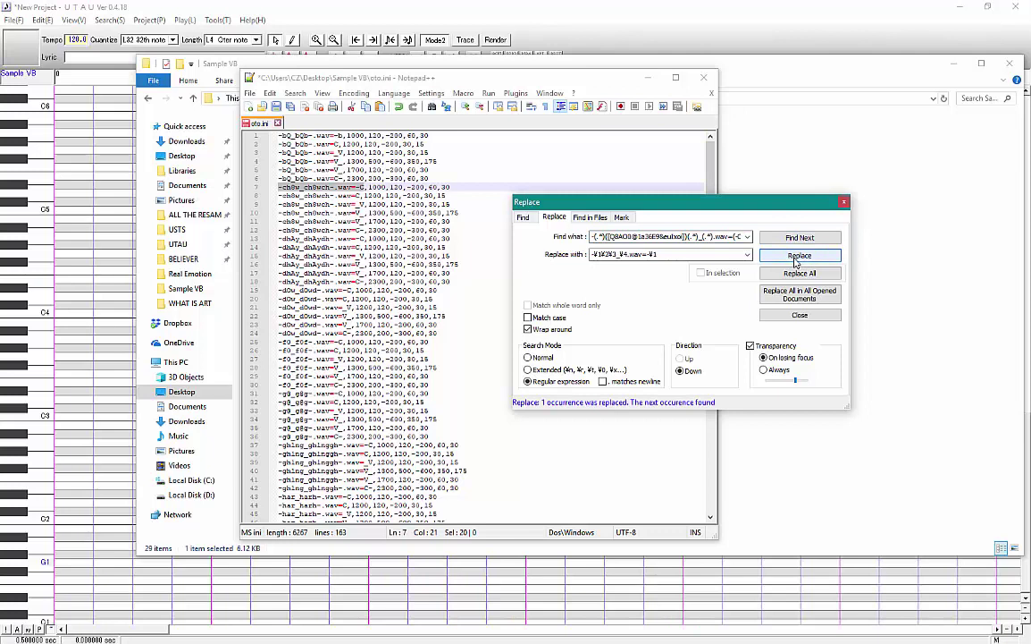
click(798, 257)
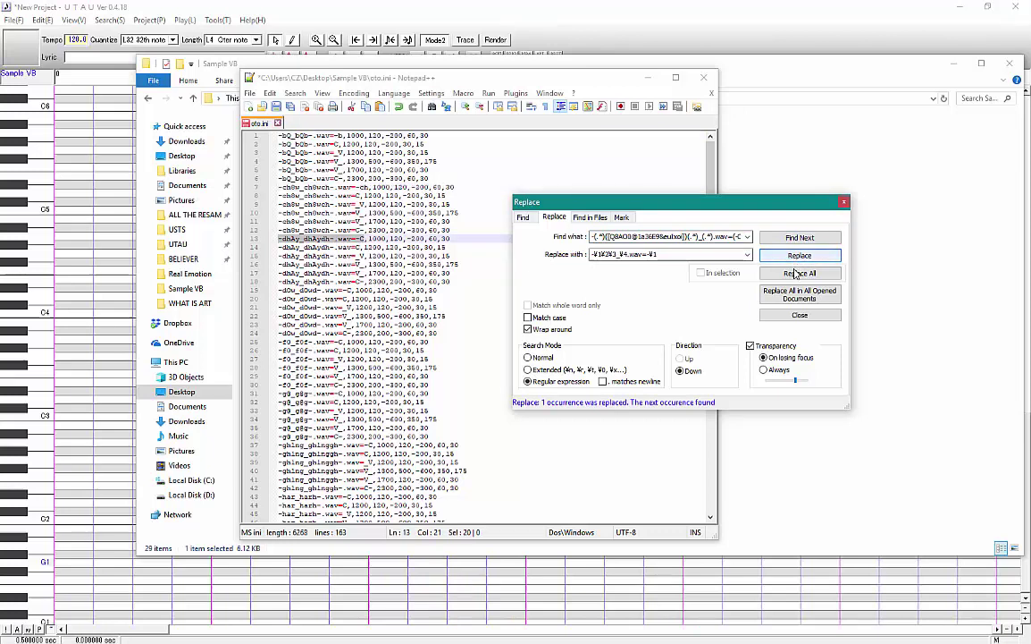
click(795, 274)
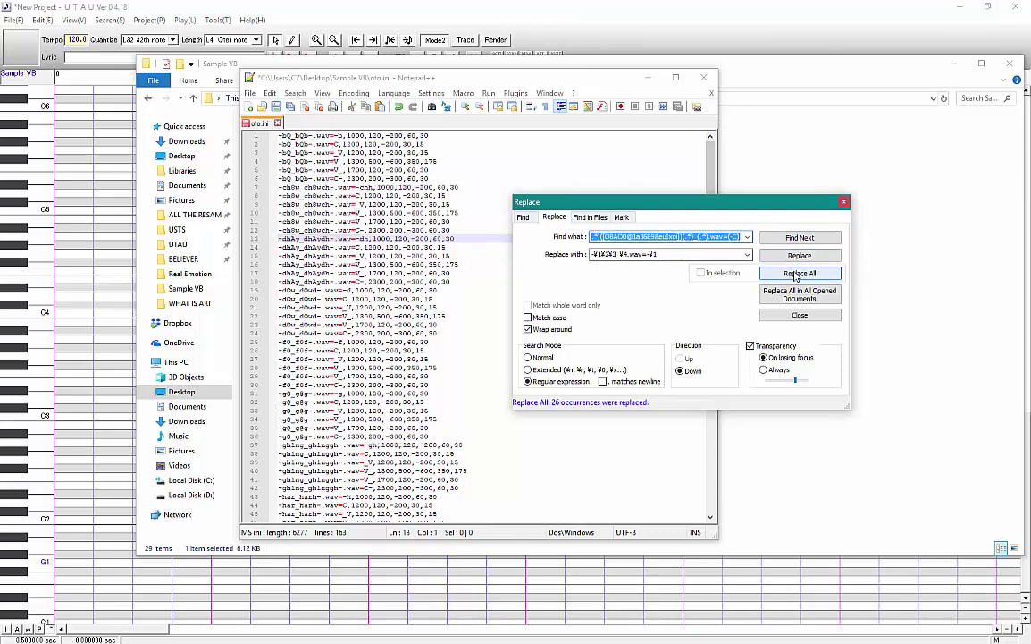
click(734, 236)
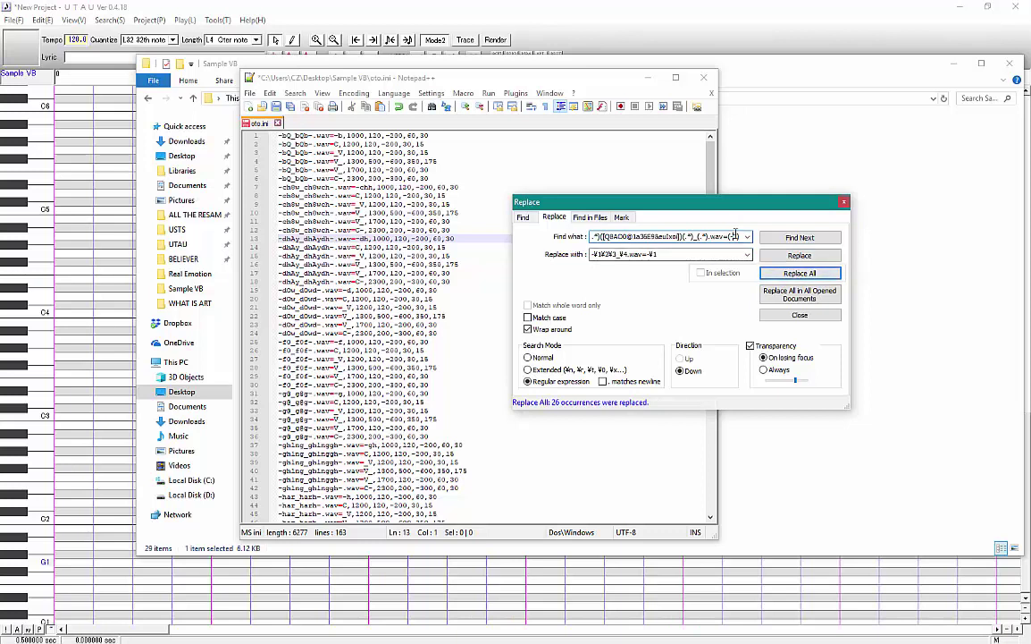
key(BackSpace)
key(BackSpace)
key(BackSpace)
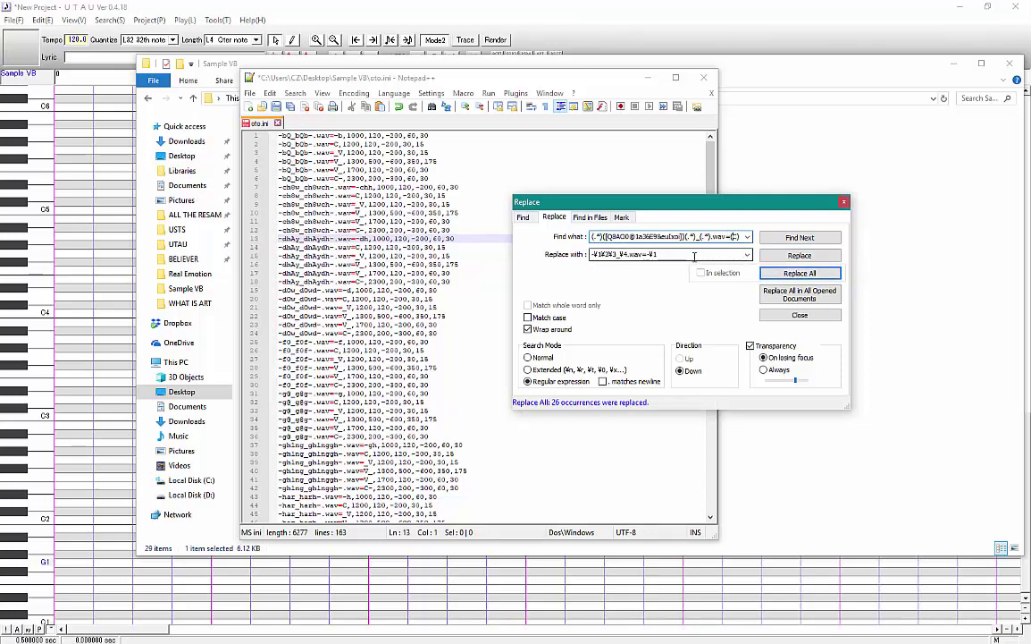
Replace All C placeholders via ¥1#2¥3_¥4.wav=¥1, turning 54 aliases into consonants like b and ch-
text(C))
key(Tab)
drag(619, 255, 654, 255)
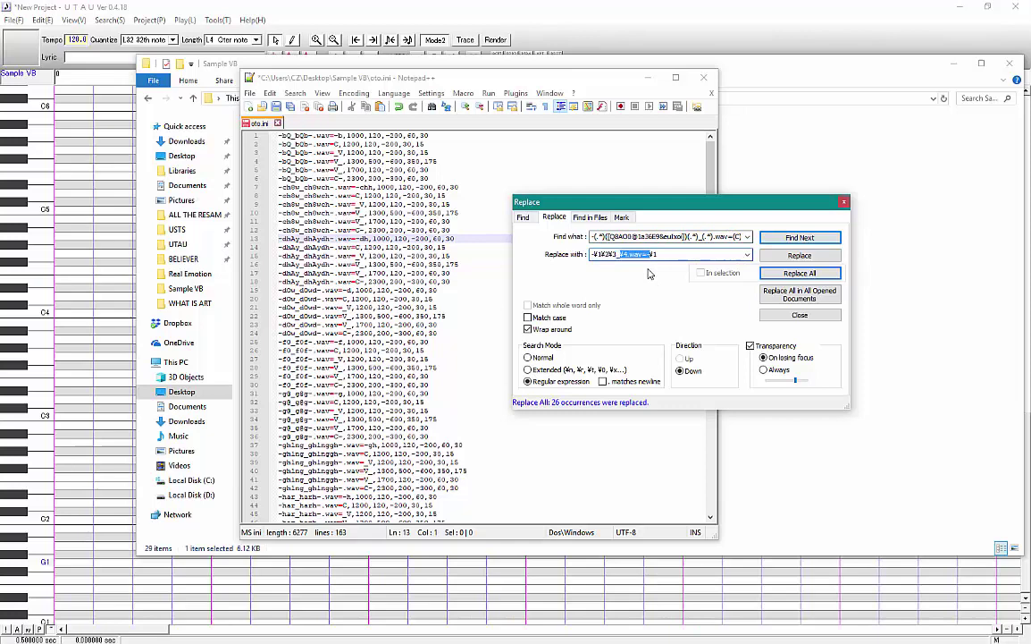
click(653, 256)
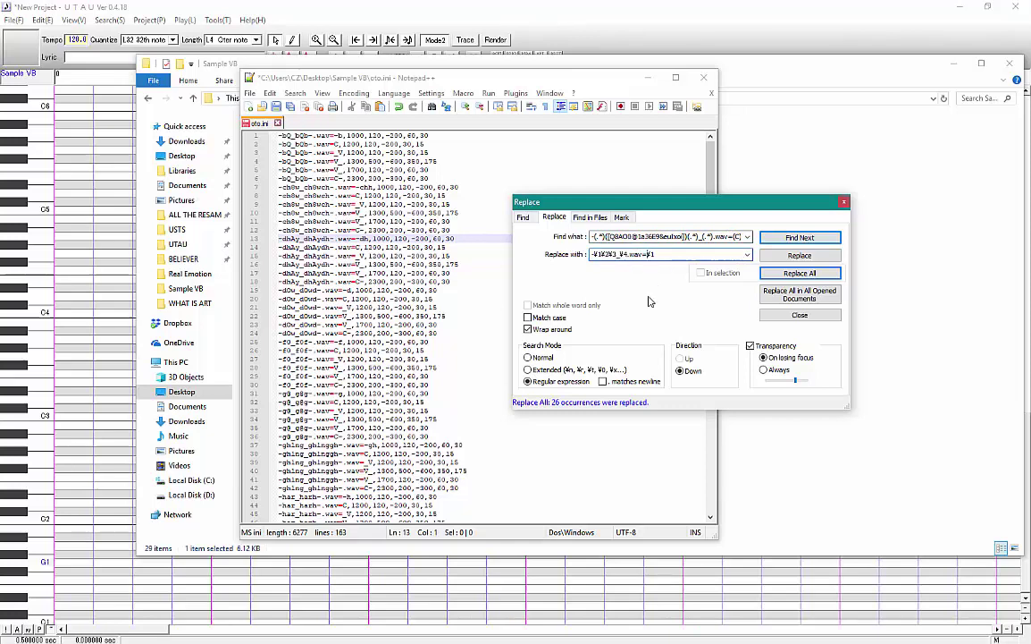
click(813, 274)
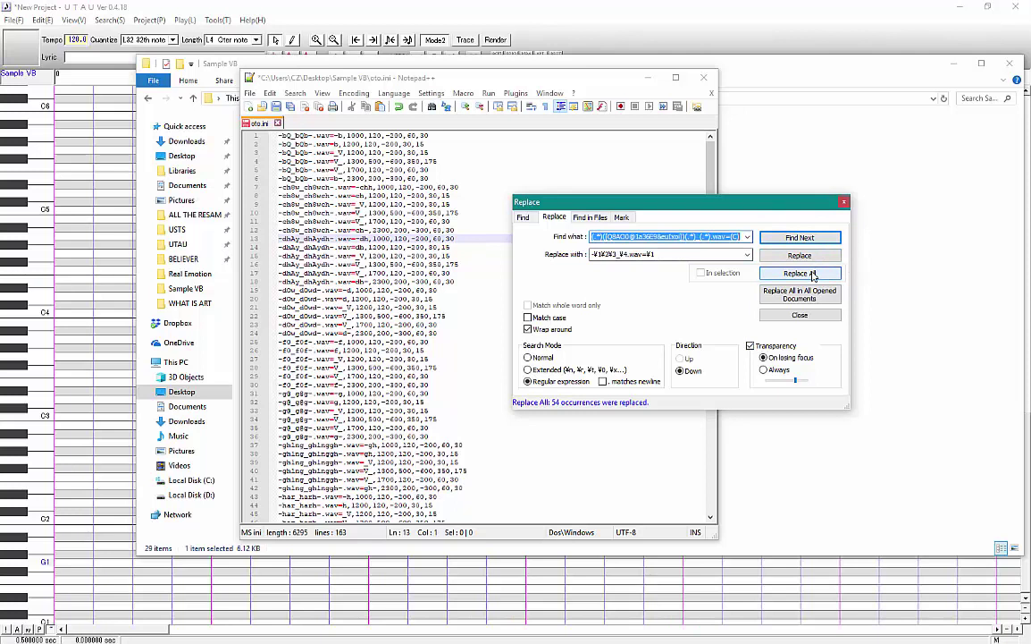
click(737, 236)
text(_V)
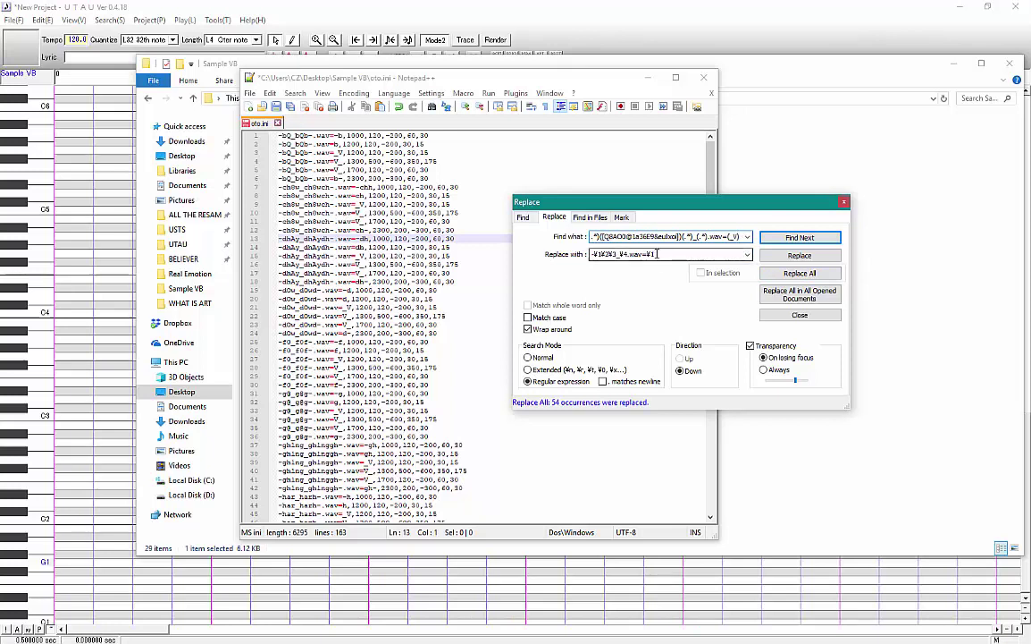
Replace the _V placeholders using ¥4.wav=_¥2, turning 27 aliases into vowels like _Q
key(Tab)
click(667, 255)
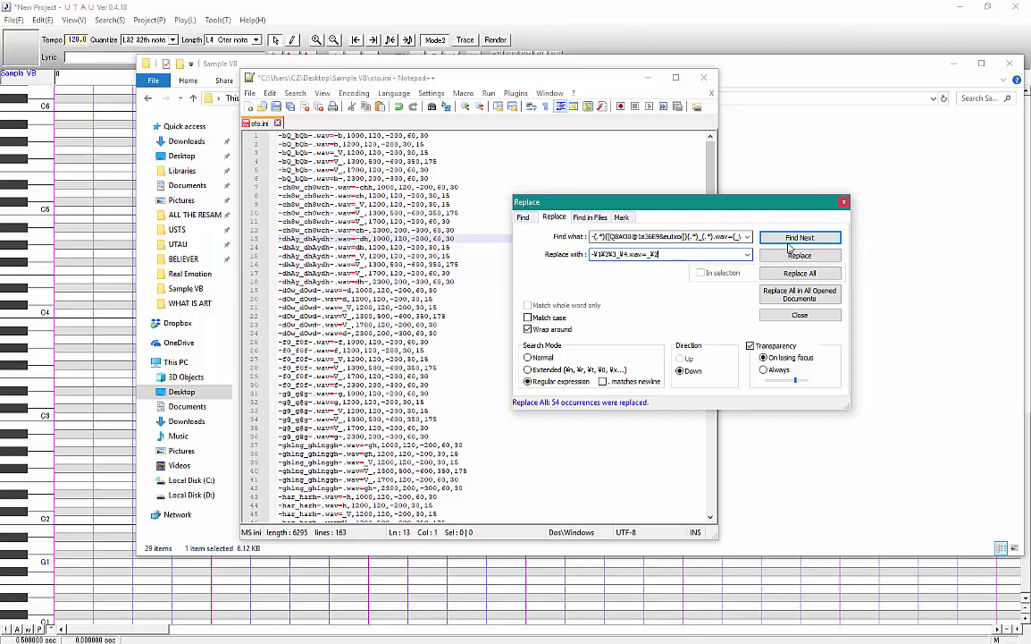
click(801, 273)
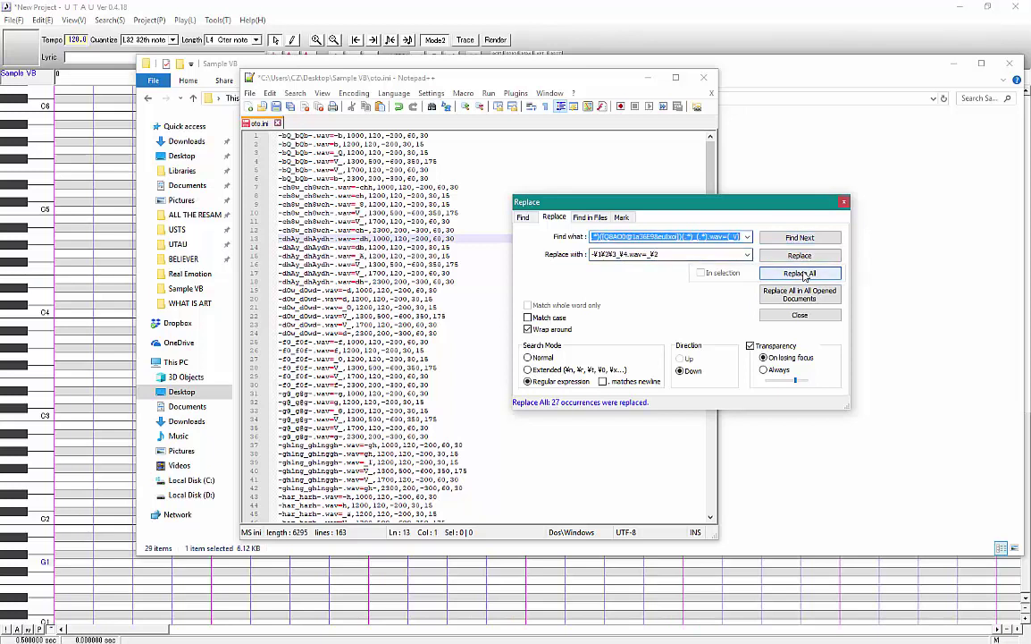
Change the pattern to (V) and replacement to ¥2, converting 56 V_ aliases like Q_
click(668, 256)
click(675, 256)
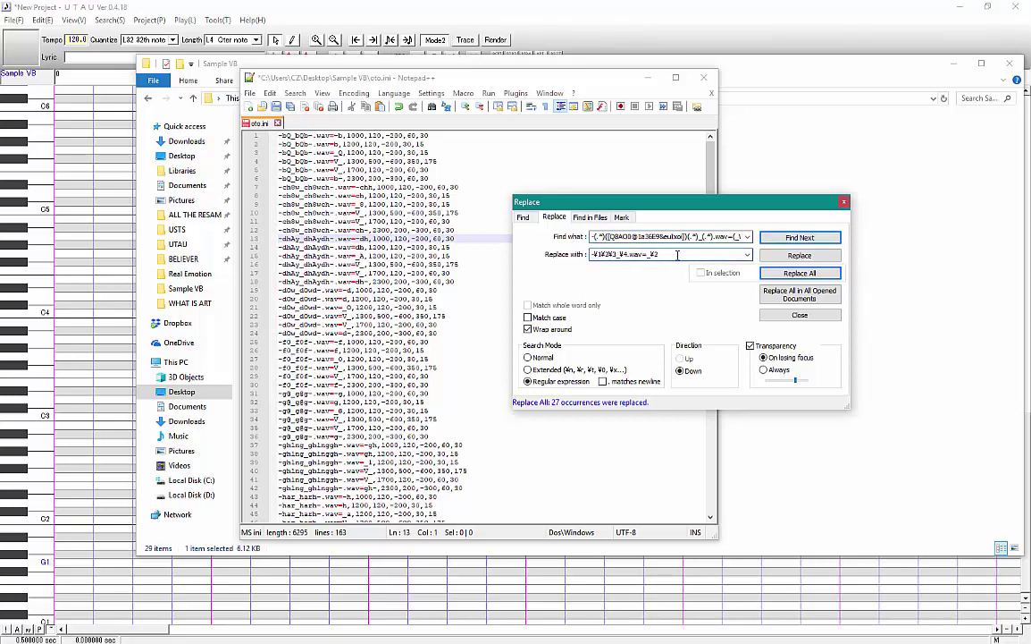
click(675, 236)
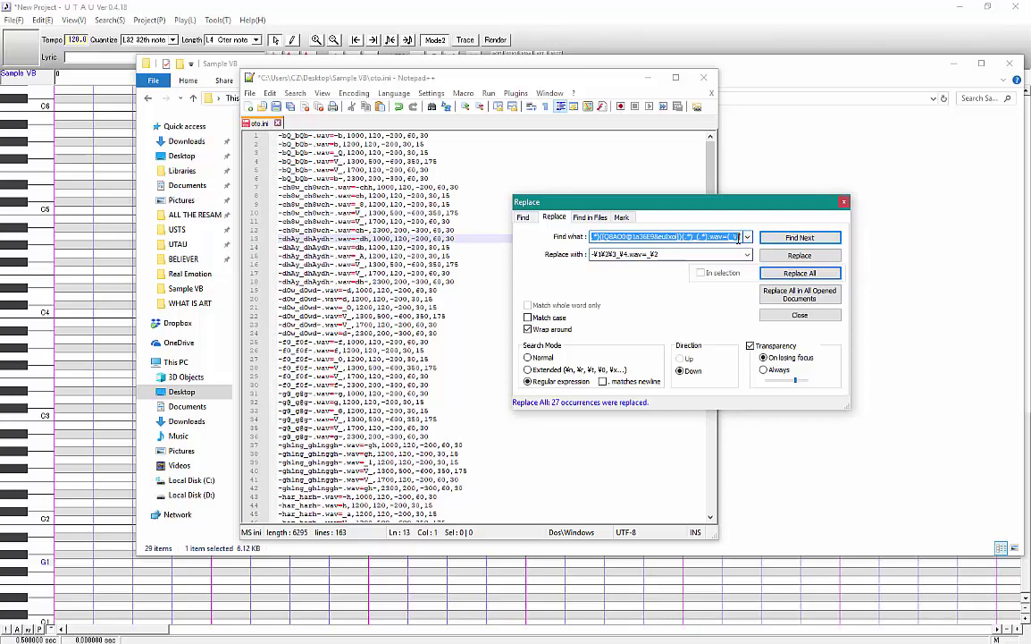
click(735, 236)
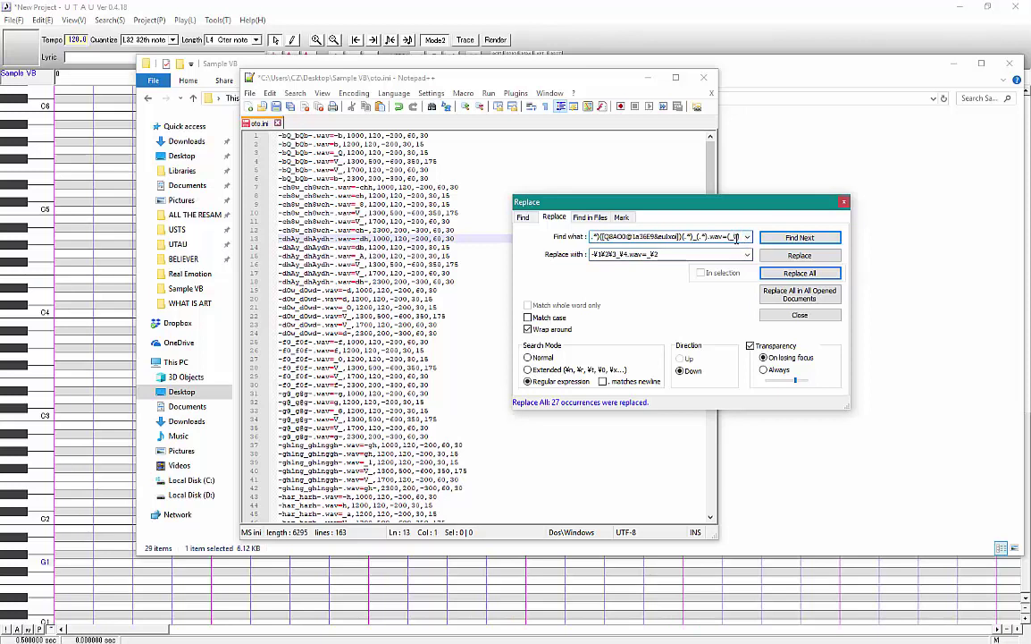
key(BackSpace)
text(V)
click(662, 255)
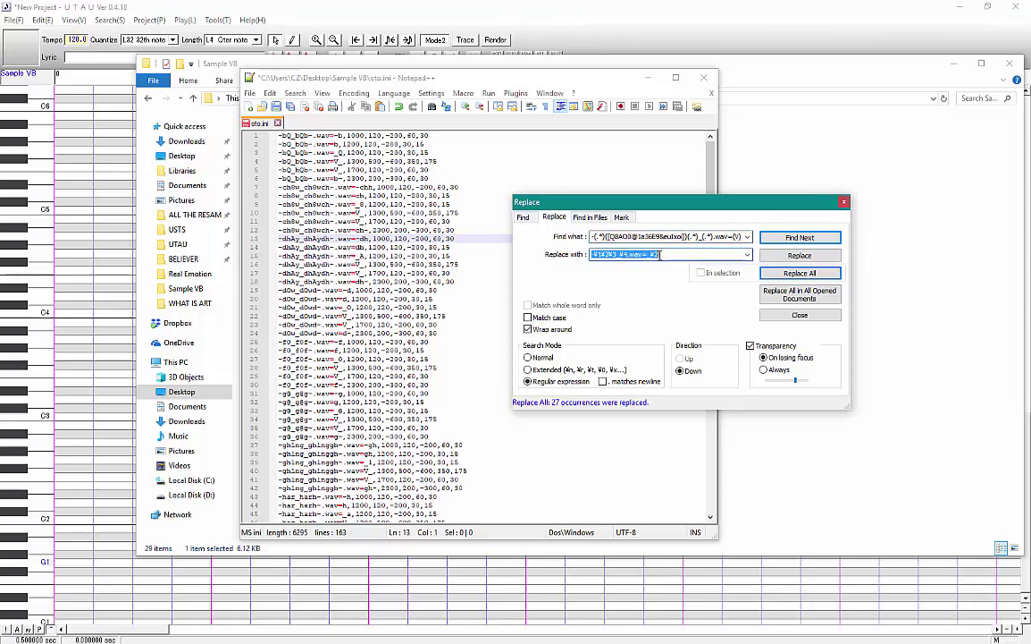
click(654, 254)
key(BackSpace)
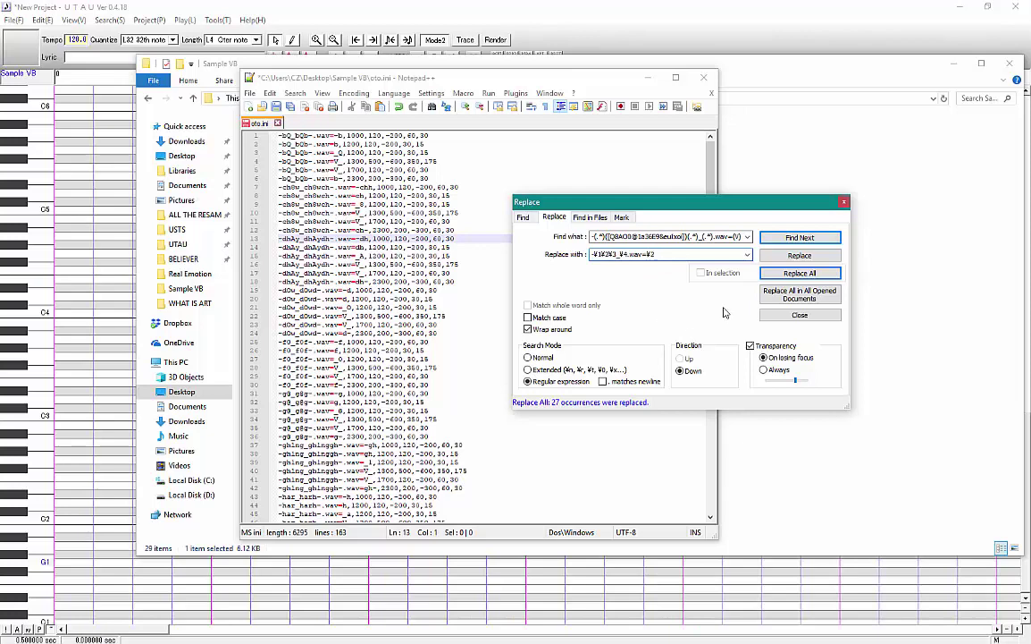
click(792, 275)
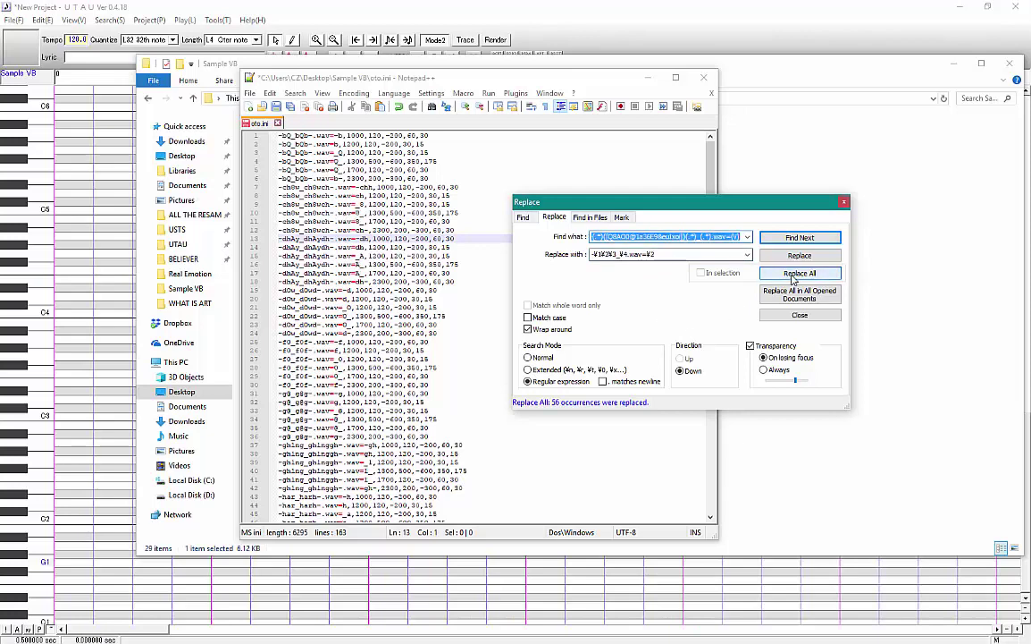
click(800, 315)
Save oto.ini (6.14 KB) in Notepad++, close the editor, and bring UTAU forward
click(249, 93)
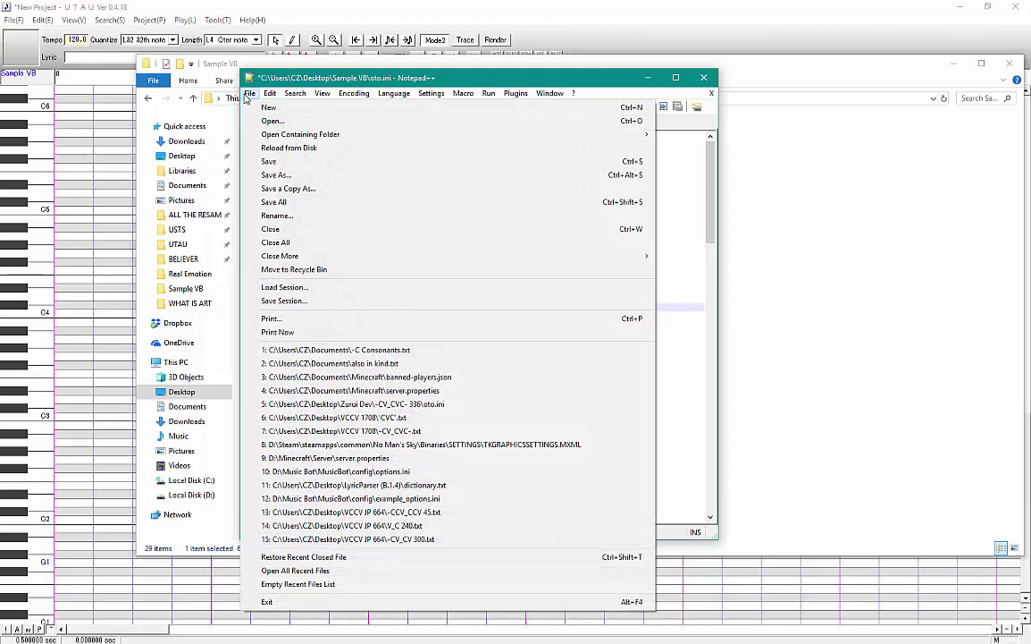
click(268, 160)
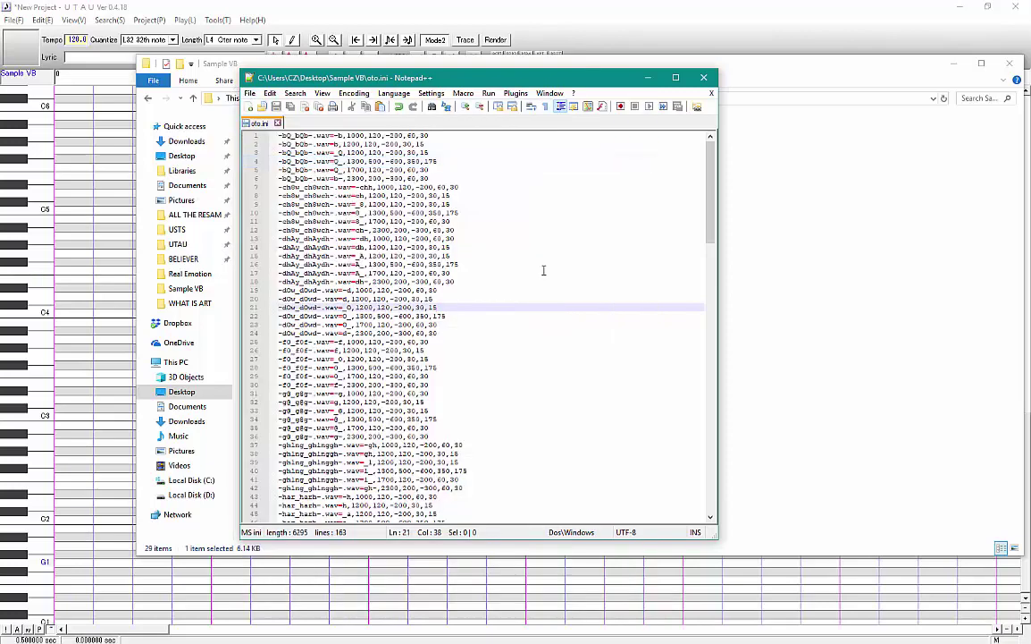
click(704, 79)
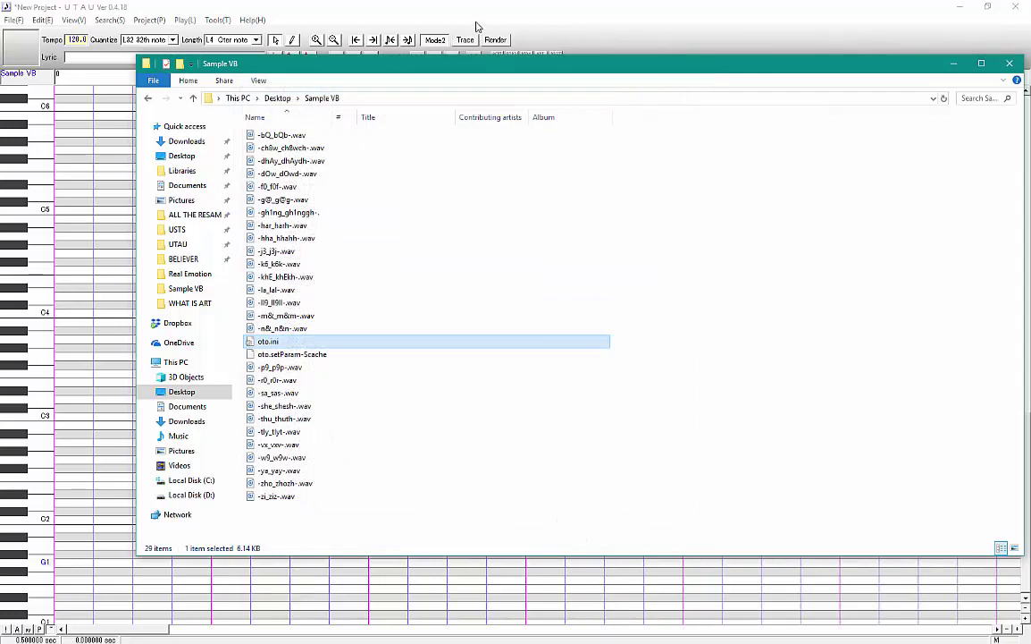
click(429, 18)
Reload the voice bank configuration from its folder in Voice Bank Settings
click(217, 20)
click(242, 33)
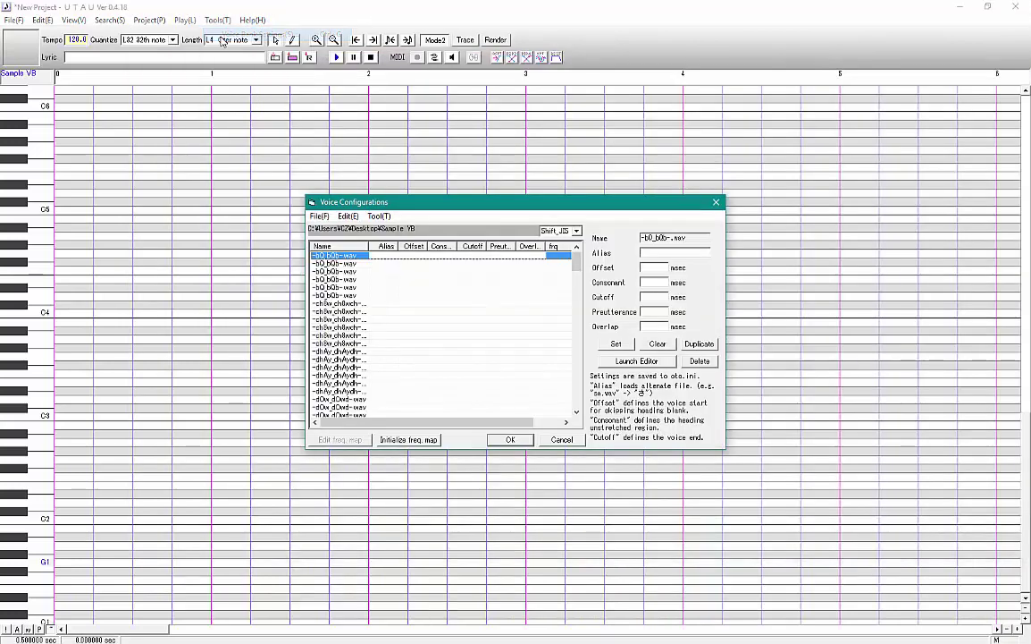
click(319, 215)
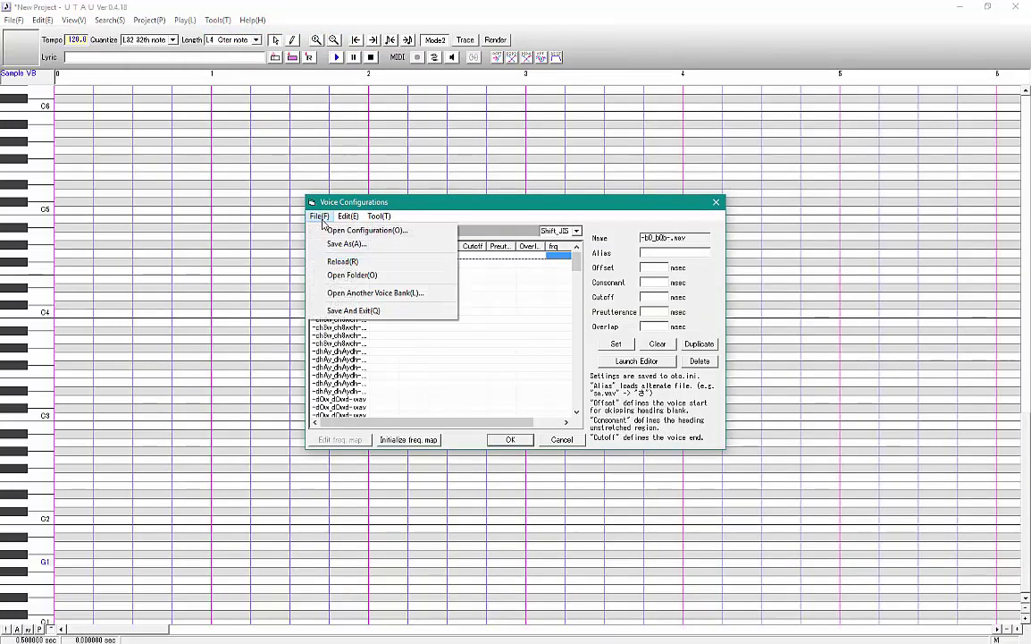
click(375, 263)
click(555, 381)
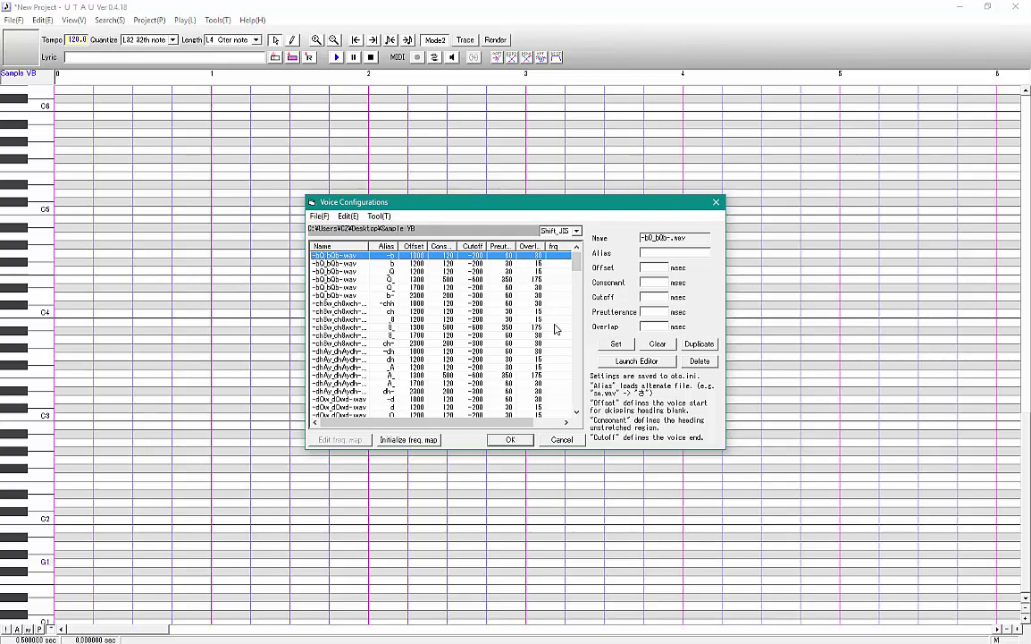
Open the waveform editor for the -b entry of -bQ_bQb-.wav
click(375, 263)
click(391, 272)
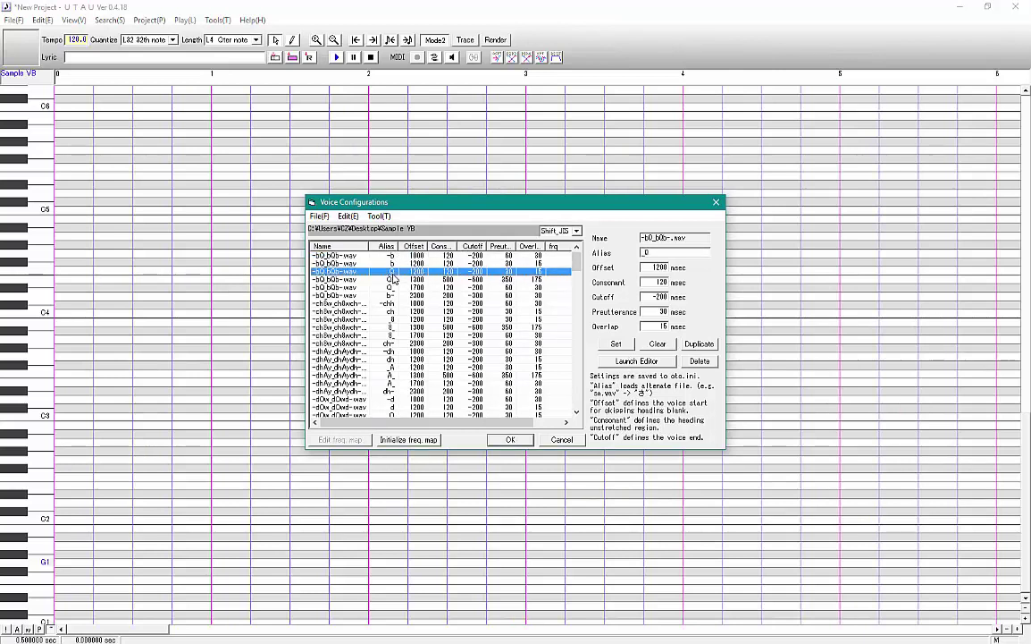
click(393, 264)
click(393, 256)
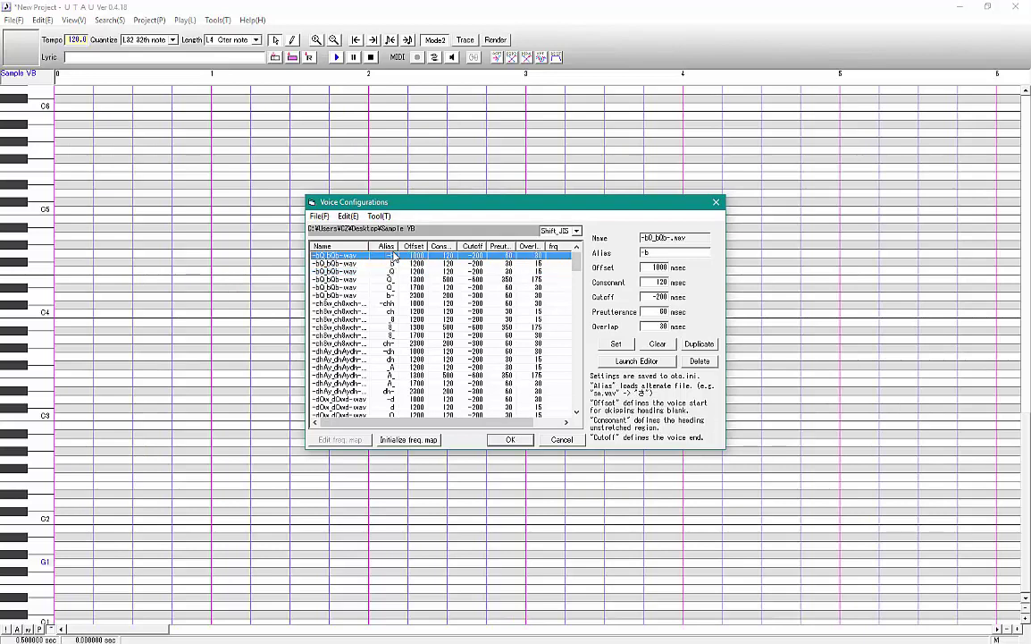
click(634, 362)
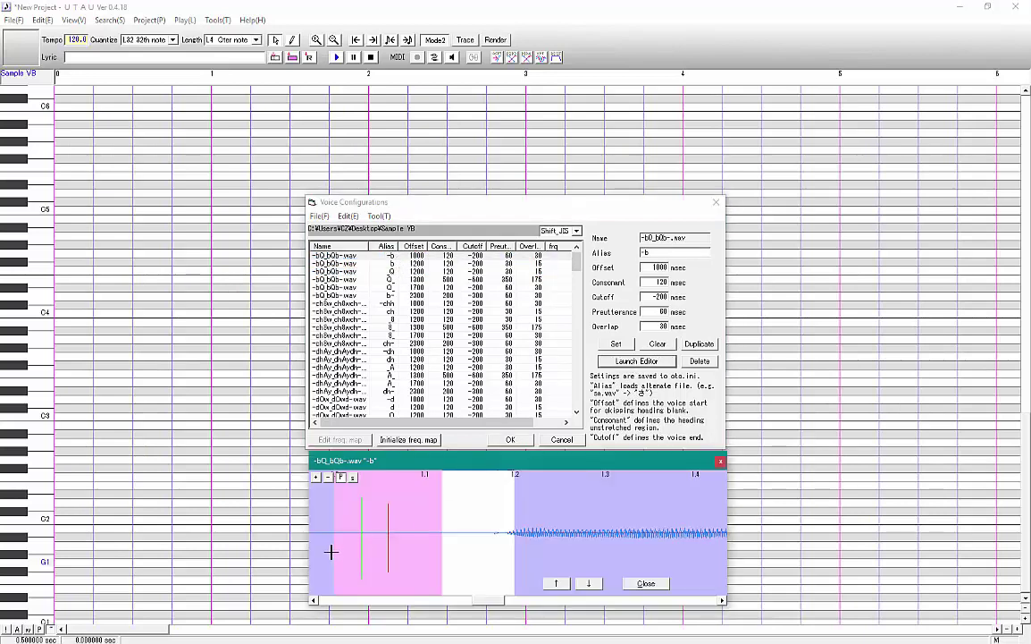
Move the -b entry's offset to 1131 ms and confirm the voice configuration
drag(362, 545, 449, 553)
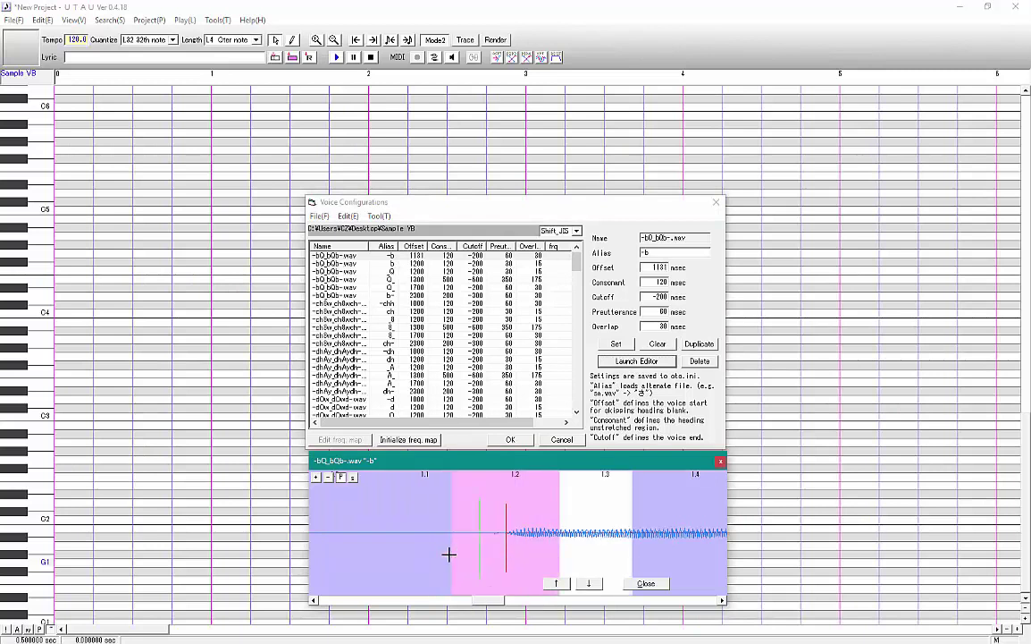
click(656, 583)
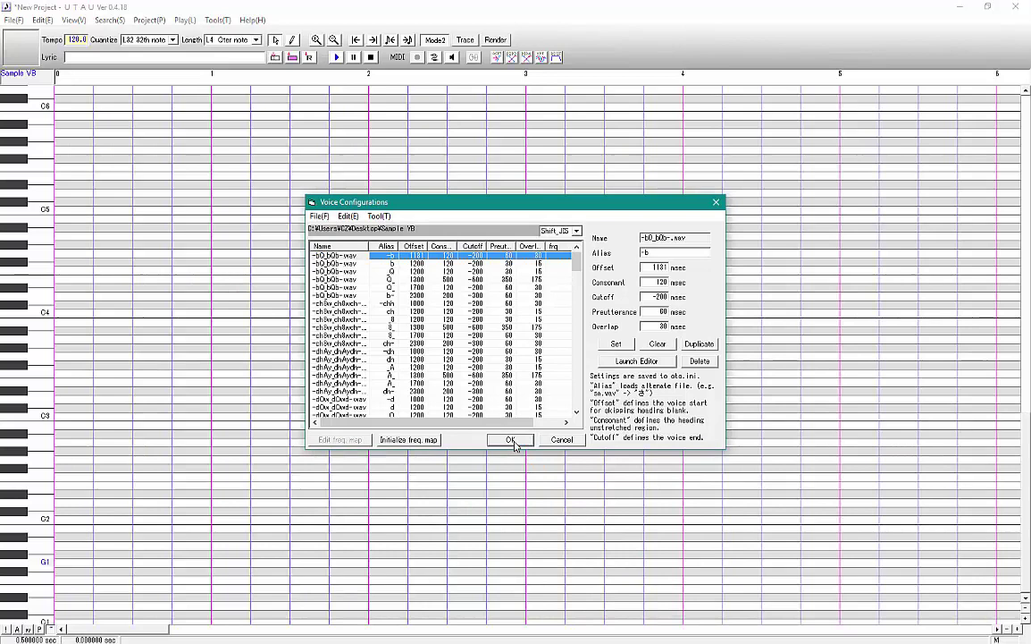
click(514, 443)
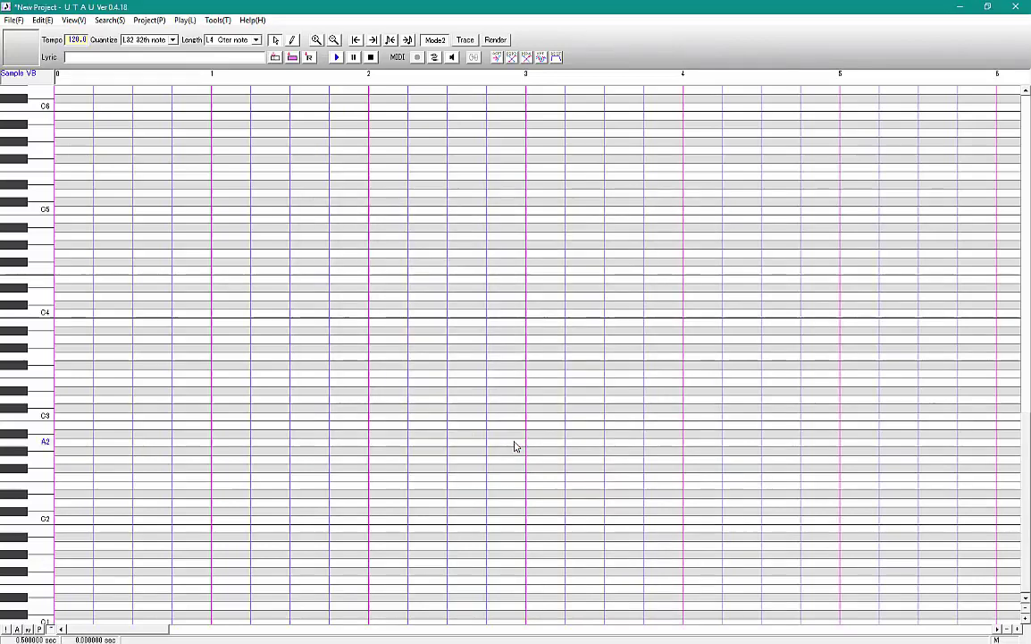